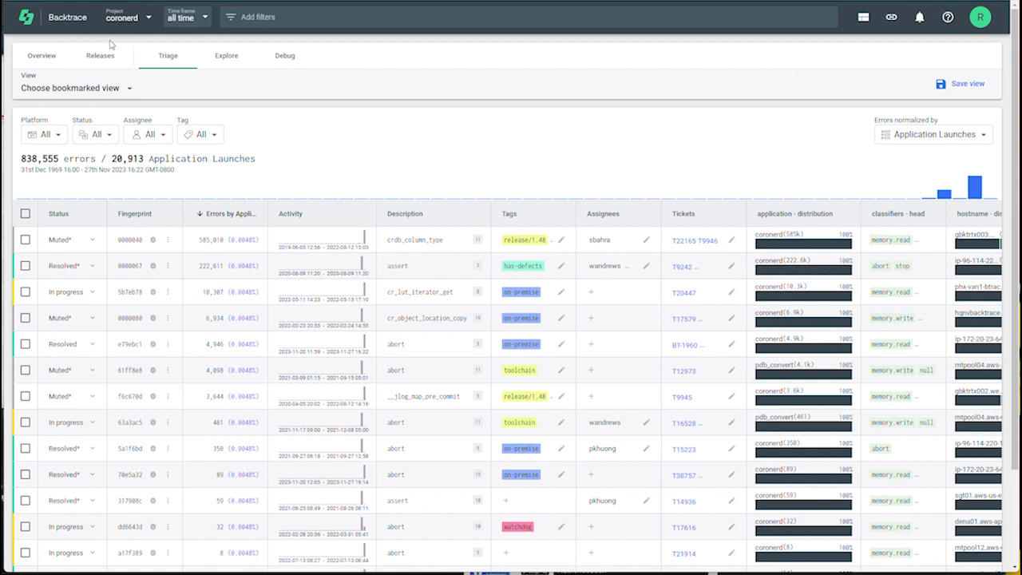
Browse the list of available projects and search it for "sam" and "sha".
left_click(122, 19)
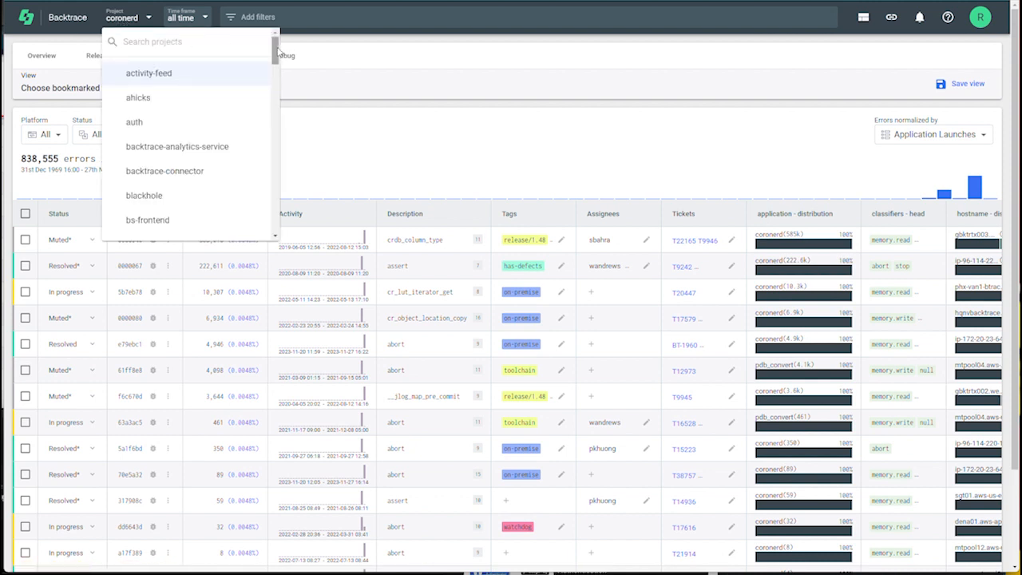
left_click_drag(277, 51, 280, 94)
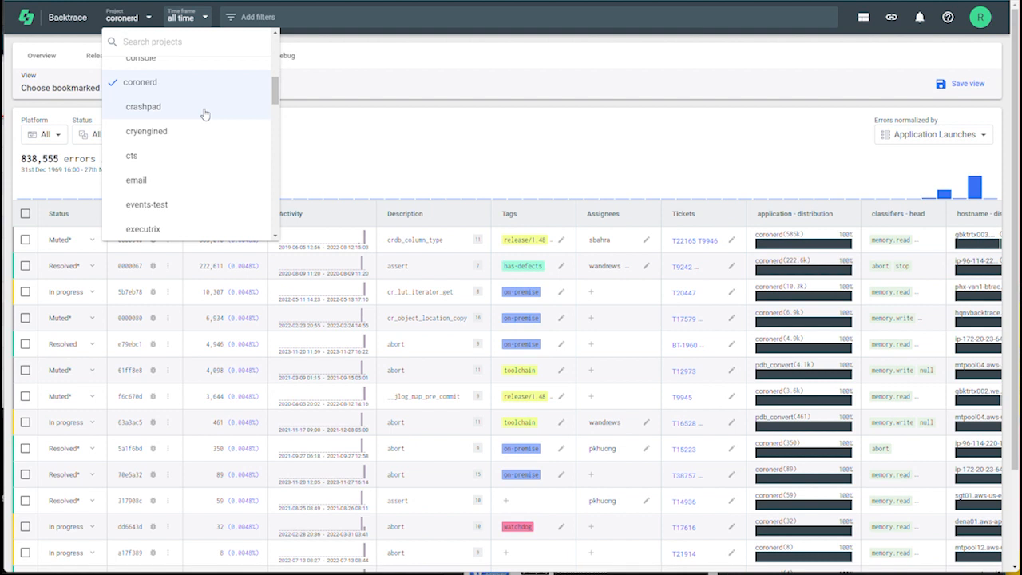
type("saml")
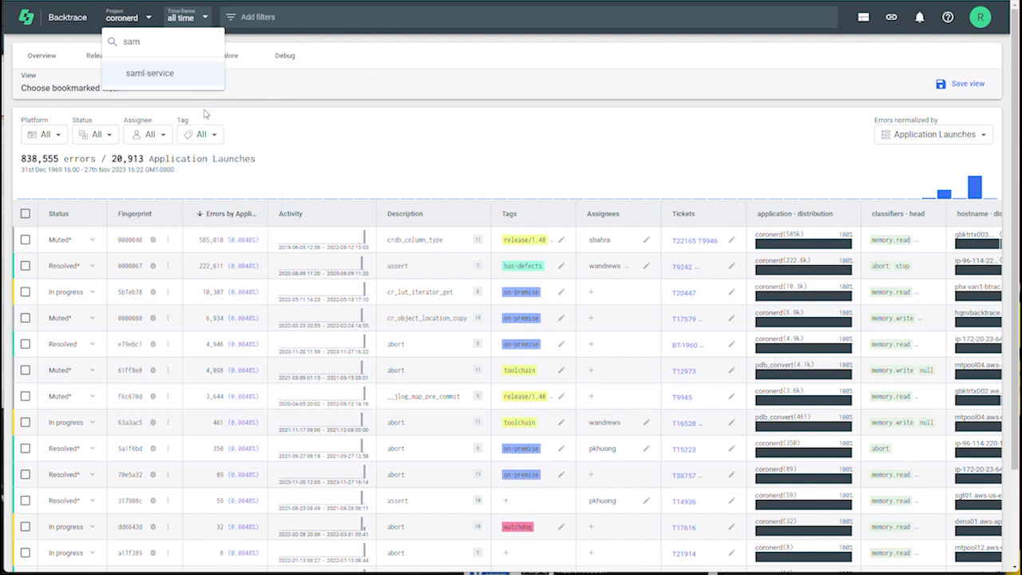
key("BackSpace")
key("BackSpace")
key("BackSpace")
type("sha")
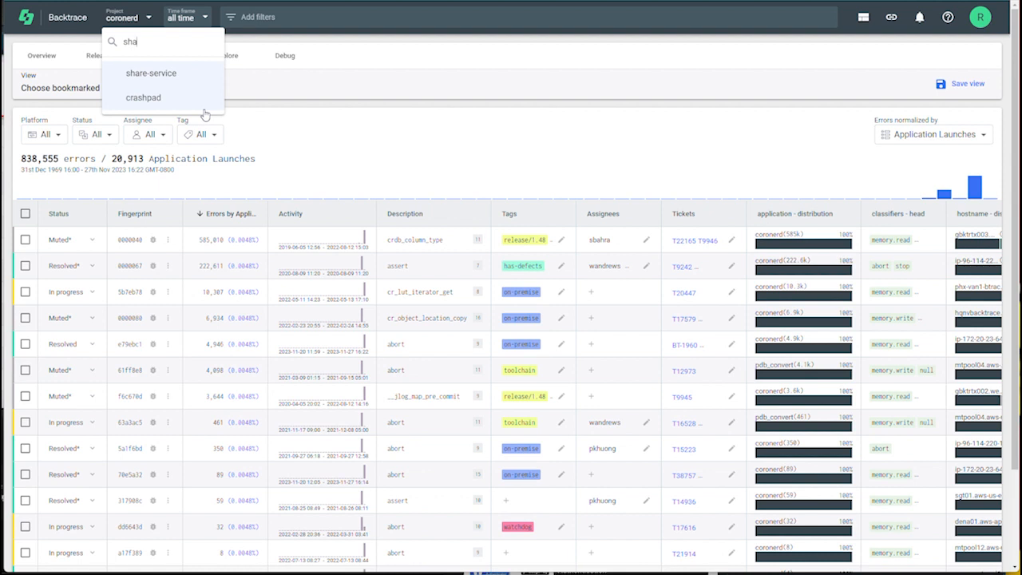
key("BackSpace")
key("BackSpace")
key("BackSpace")
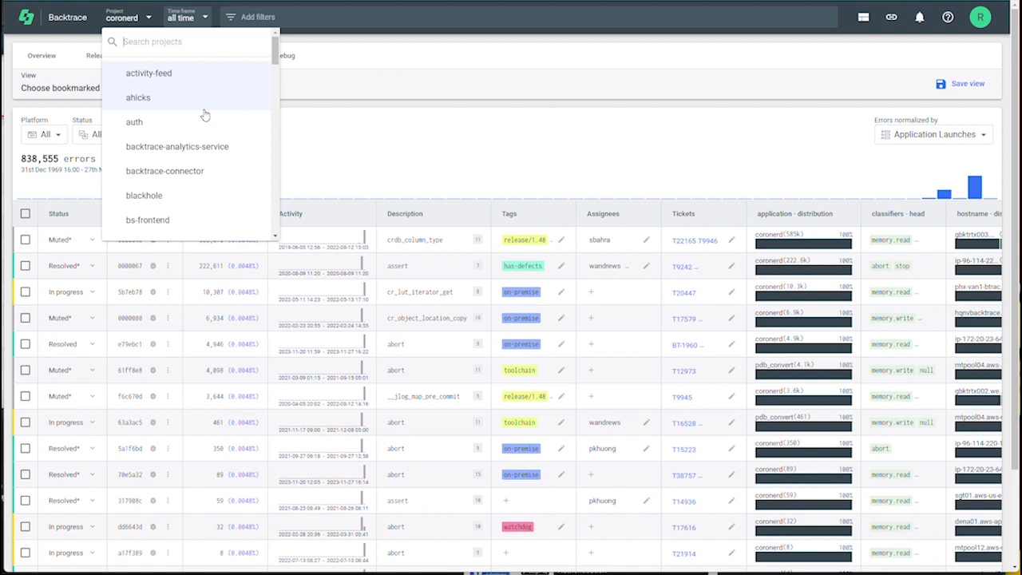
Search the project list for "cts", browse the unfiltered projects, and close the list without switching projects.
type("cts")
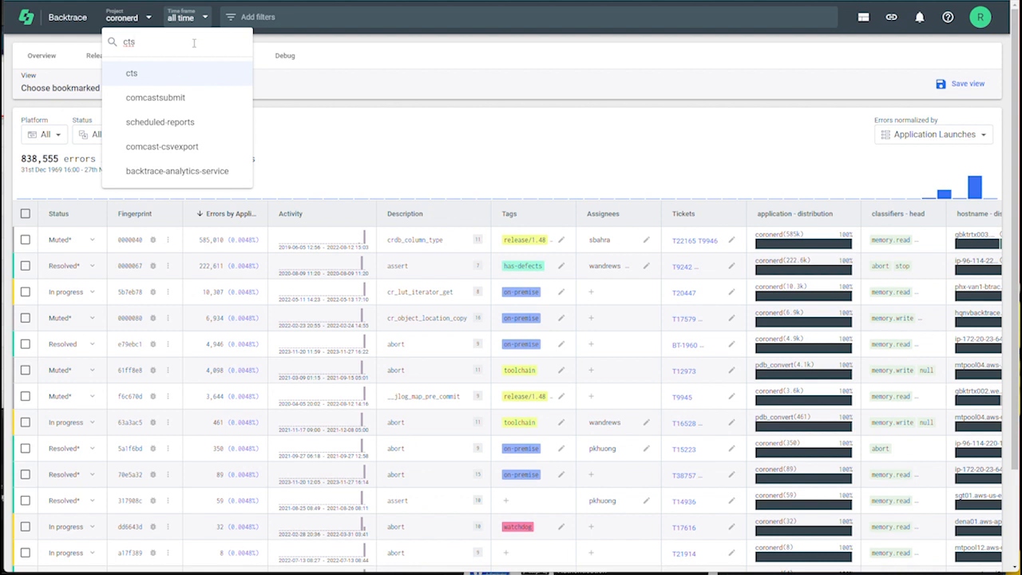
key("BackSpace")
key("BackSpace")
key("BackSpace")
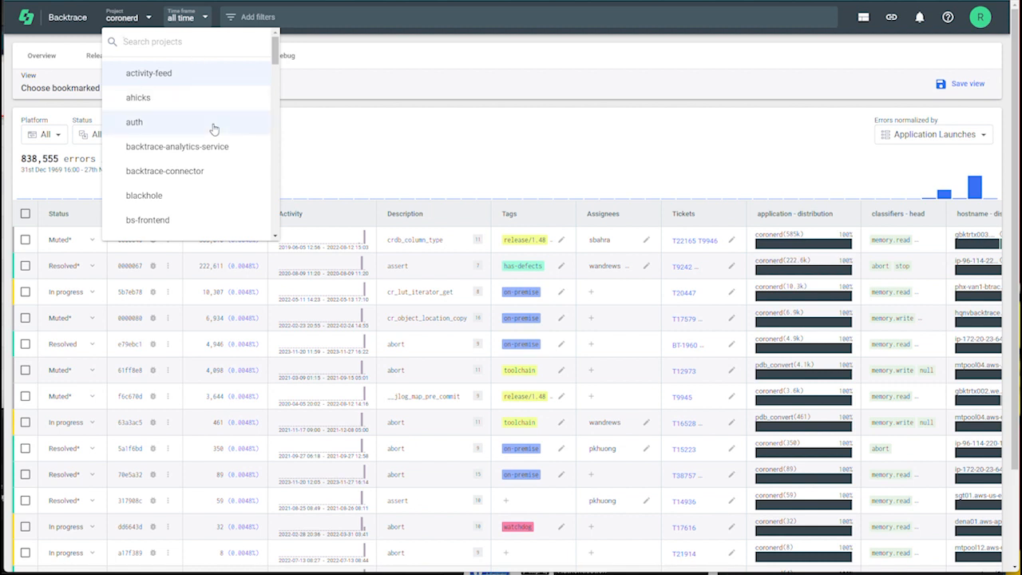
scroll(214, 128, "down", 10)
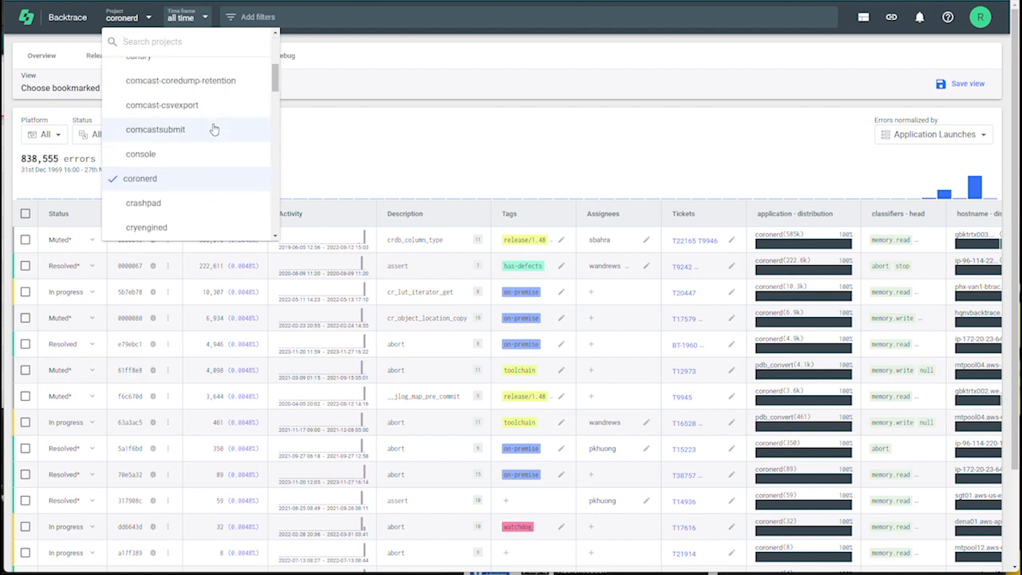
scroll(214, 129, "down", 3)
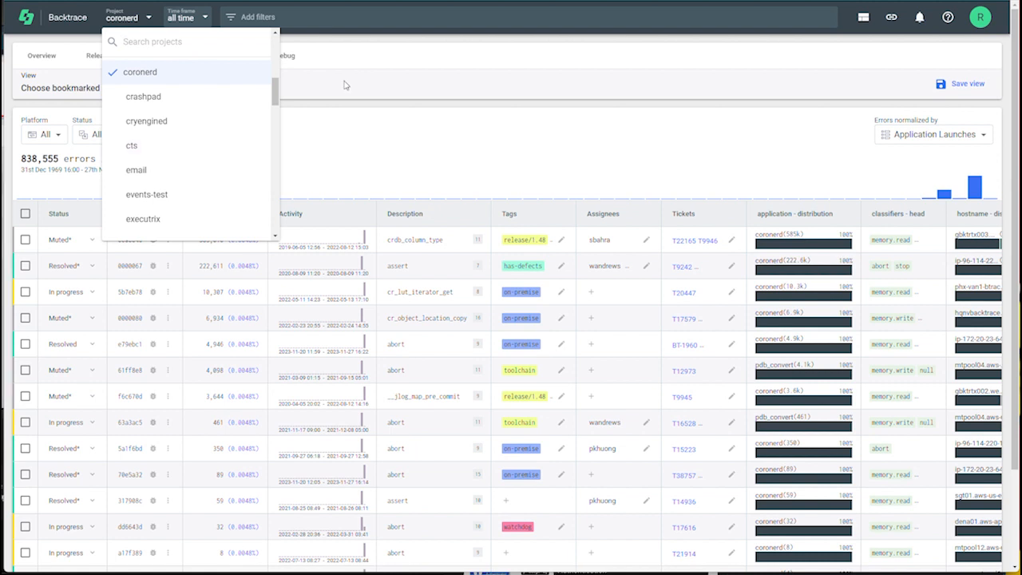
left_click(355, 155)
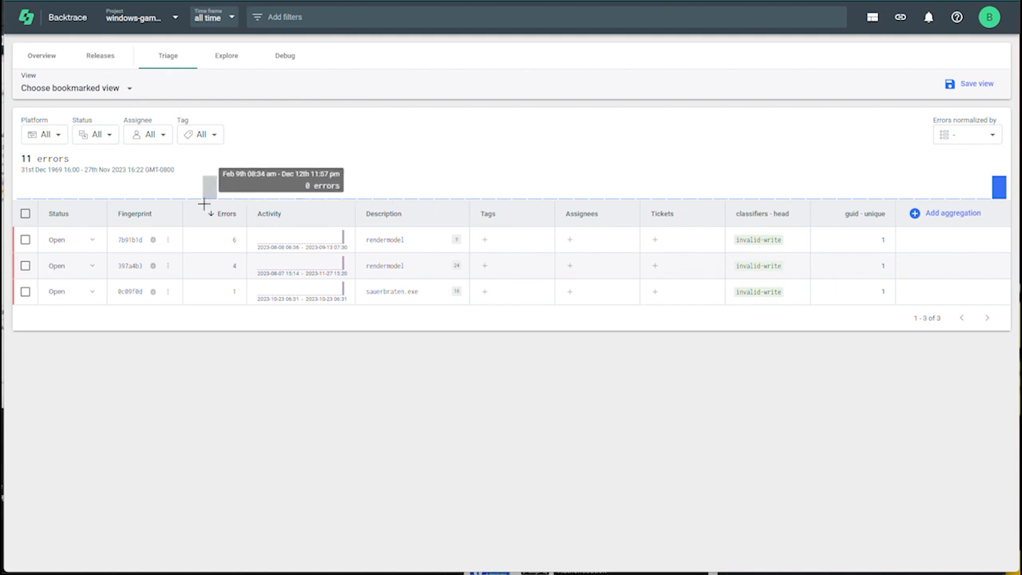
Inspect thread 406011 of error f171c, return to the faulting frame, and view the variables of the slab_page_corrupted frame.
left_click(154, 267)
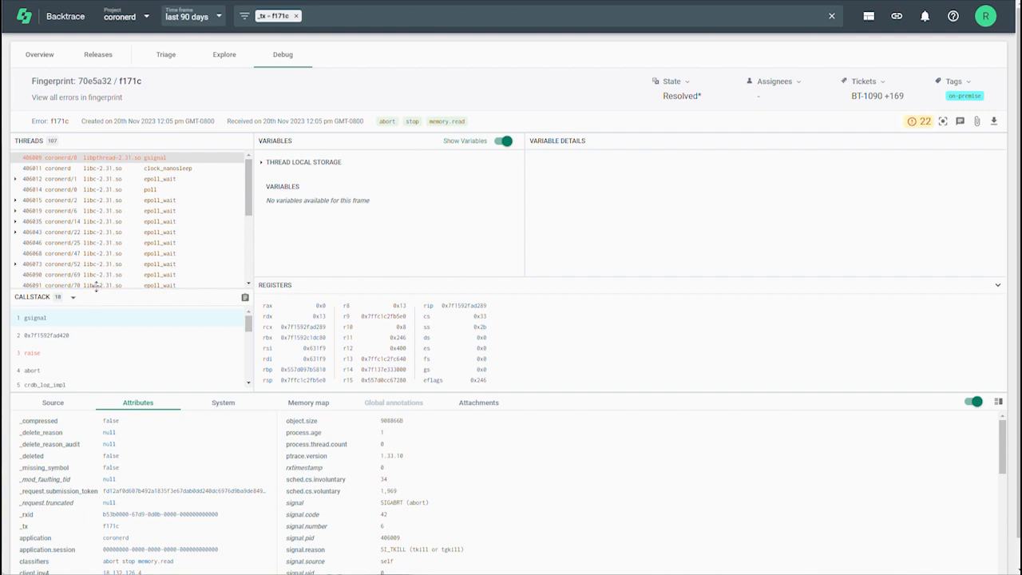
left_click(84, 169)
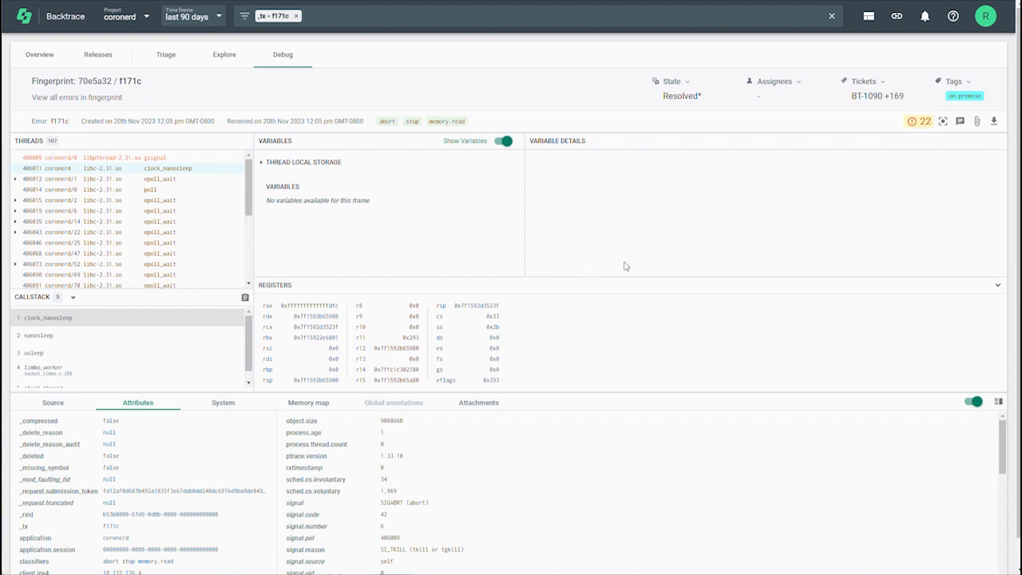
left_click(943, 121)
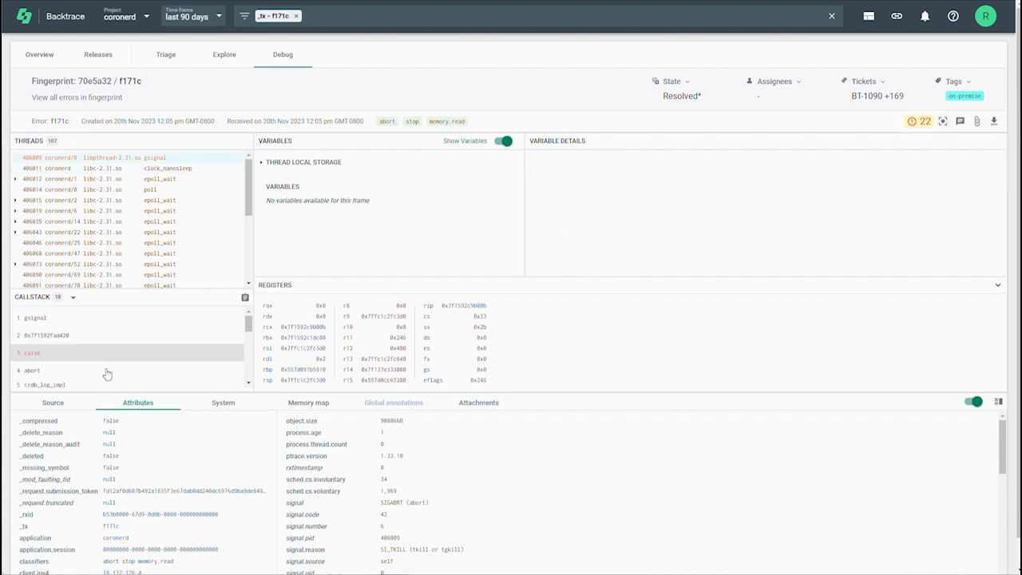
scroll(111, 351, "down", 2)
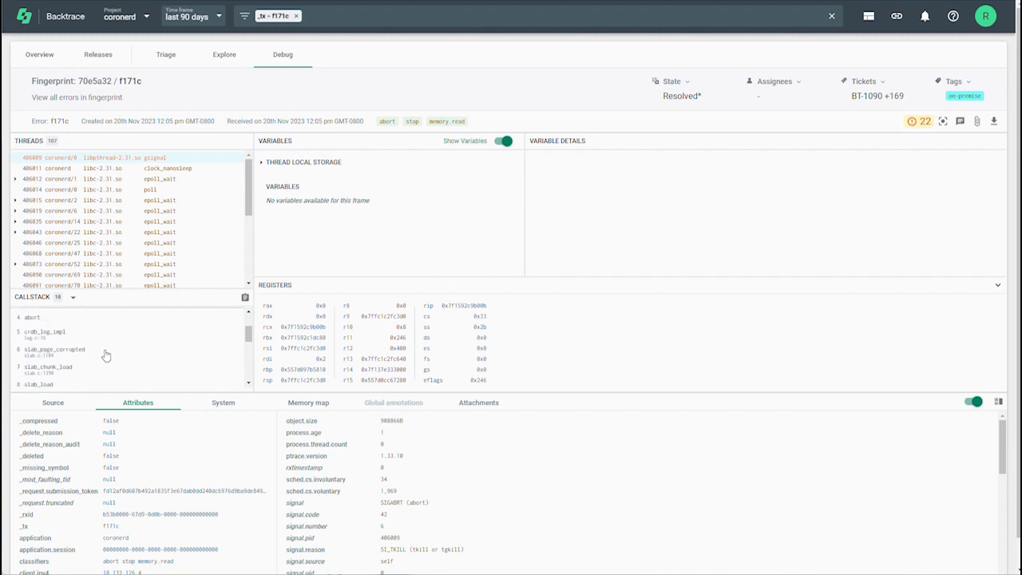
left_click(106, 354)
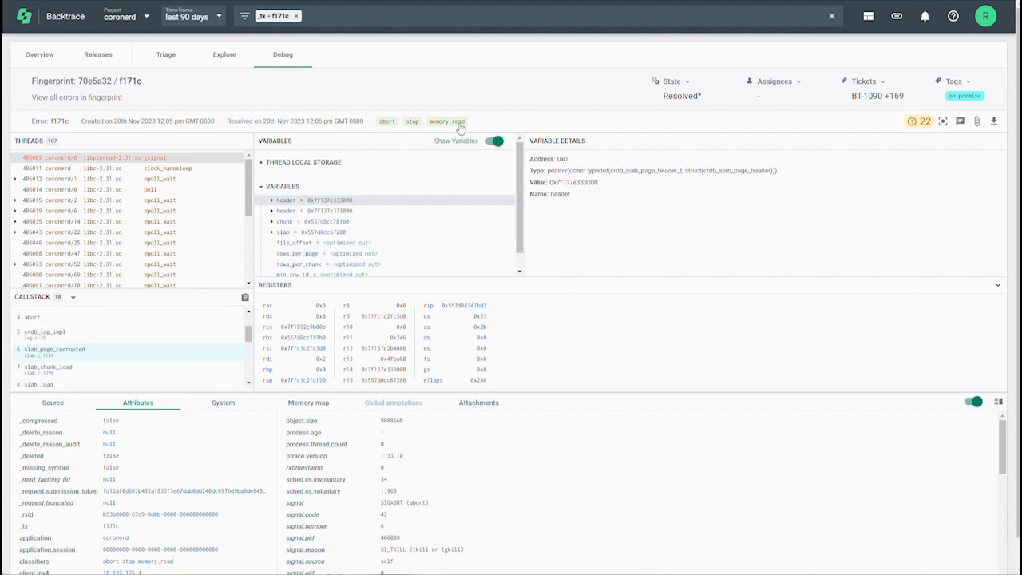
Check the warnings of error f171c and look through its full list of attributes.
left_click(918, 122)
scroll(147, 539, "down", 2)
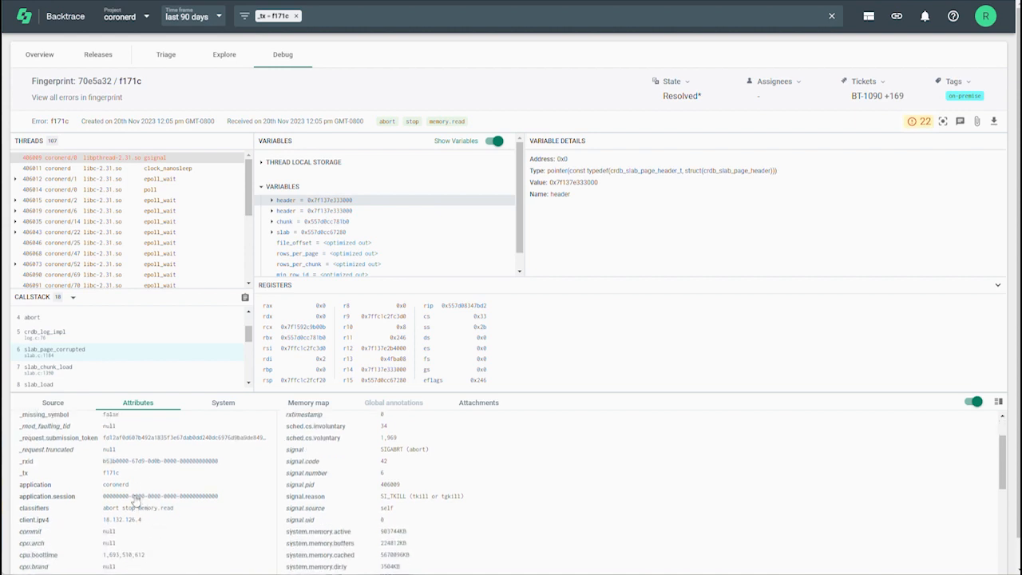
scroll(136, 500, "down", 10)
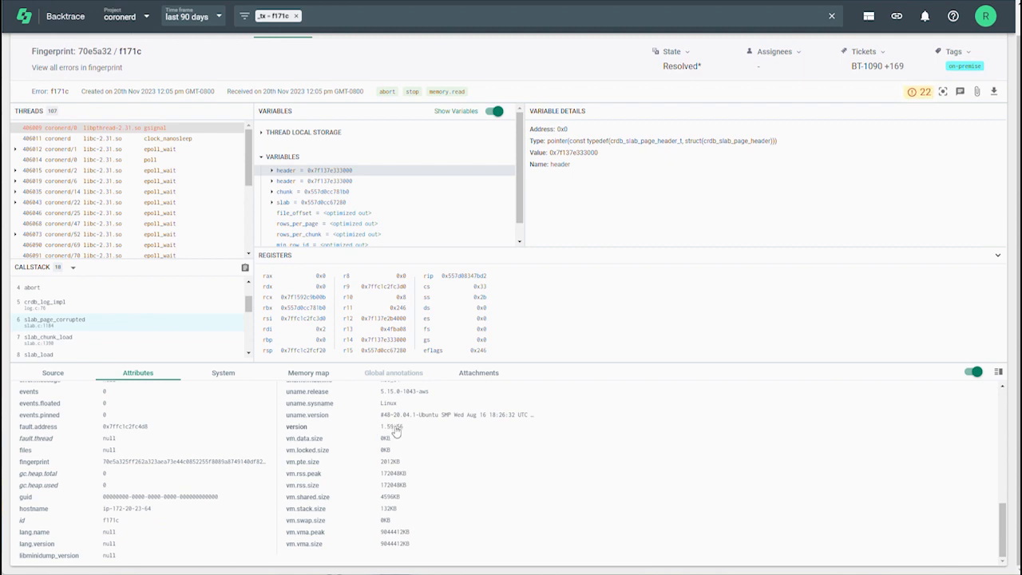
scroll(395, 431, "up", 10)
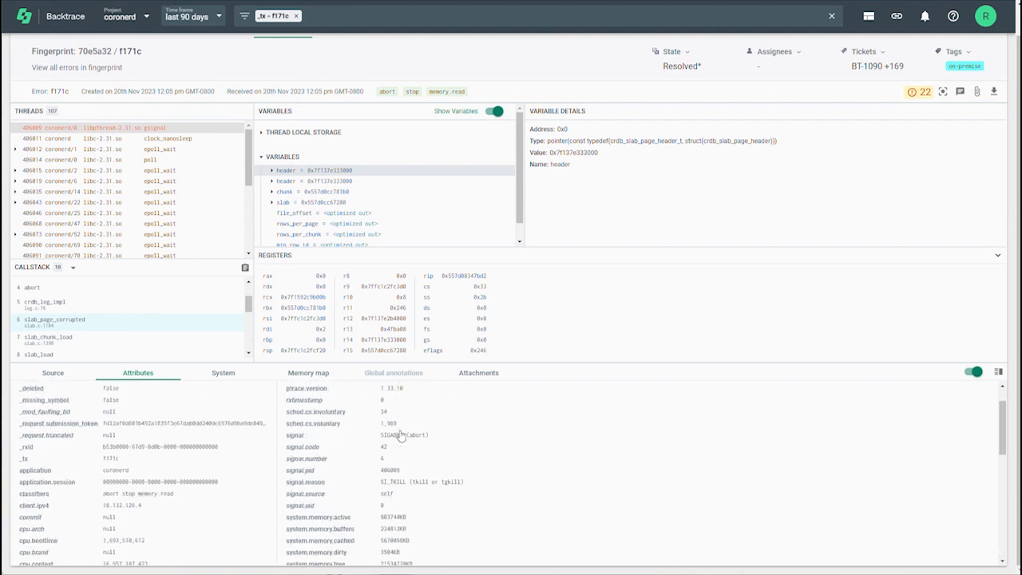
View the error's global annotations and expand the heap context down to the jemalloc arenas.
left_click(393, 373)
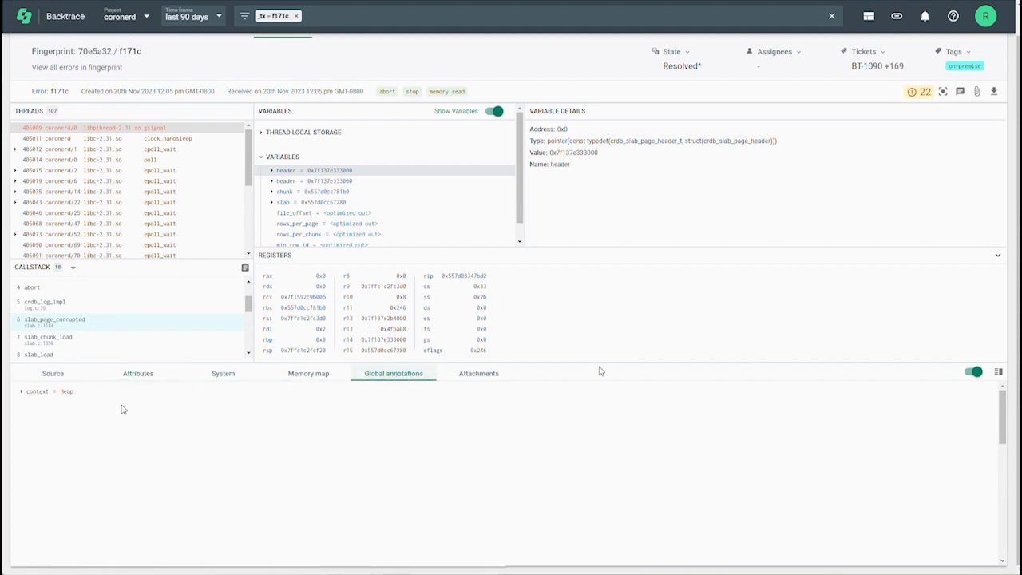
left_click(21, 391)
left_click(32, 403)
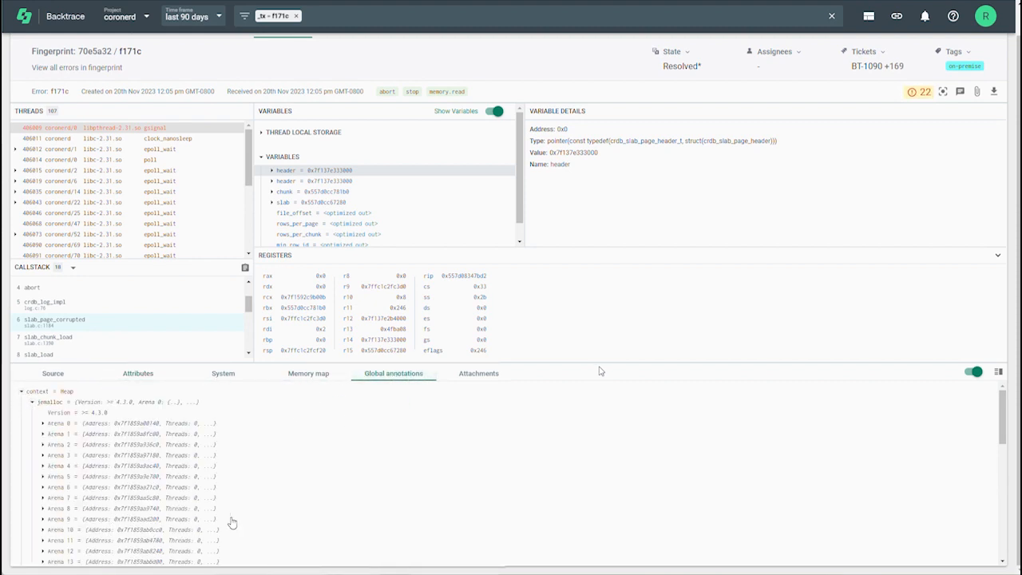
View the system details captured with the error and read the comments on its fingerprint.
left_click(224, 374)
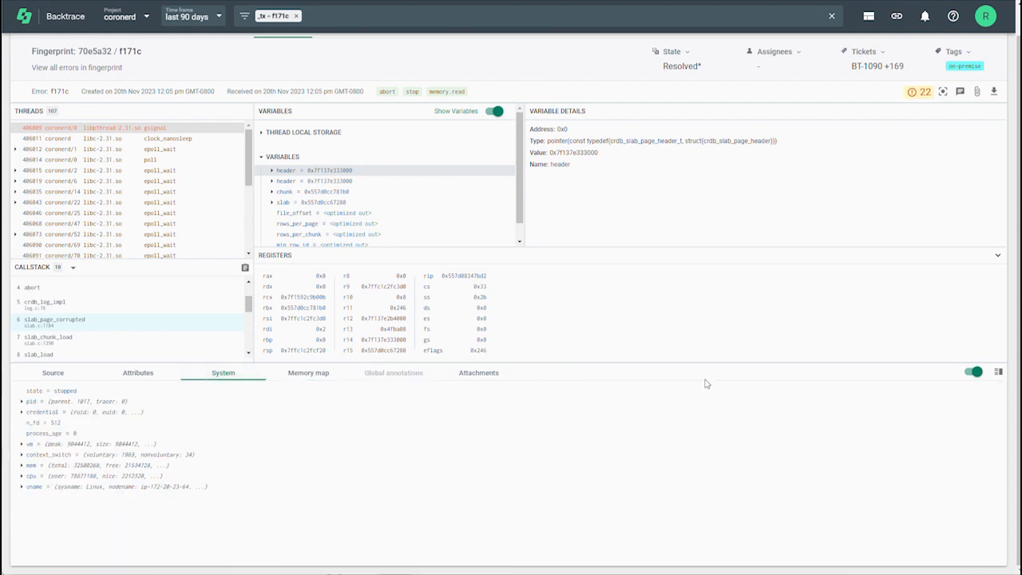
left_click(960, 93)
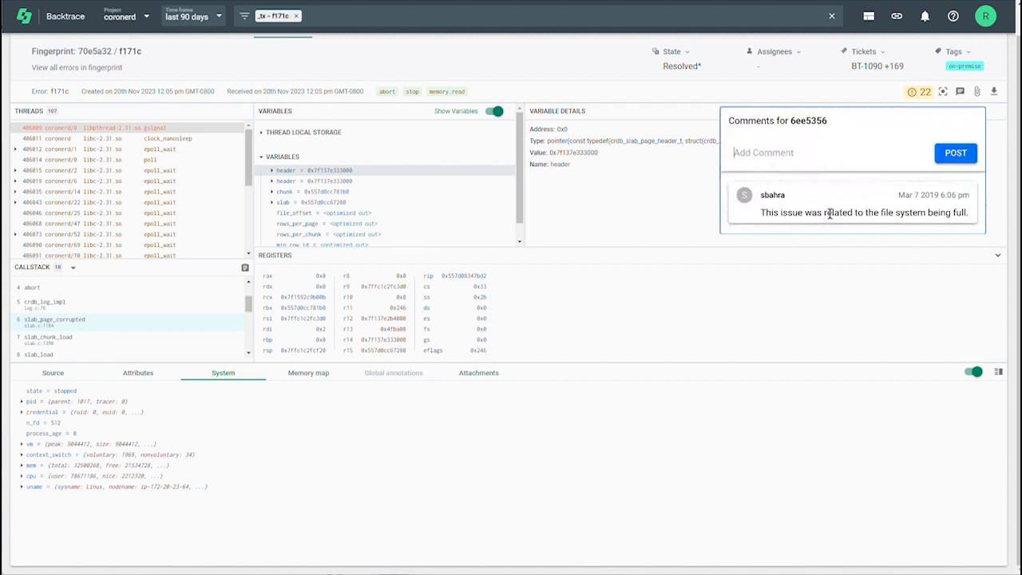
left_click(959, 91)
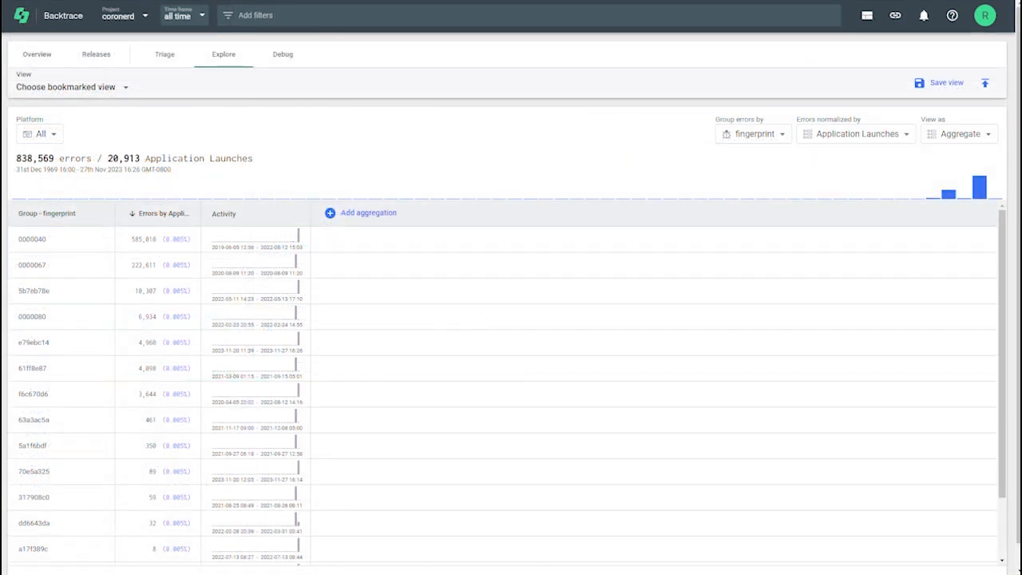
Group the errors in the Explore view by hostname.
left_click(753, 136)
type("hos")
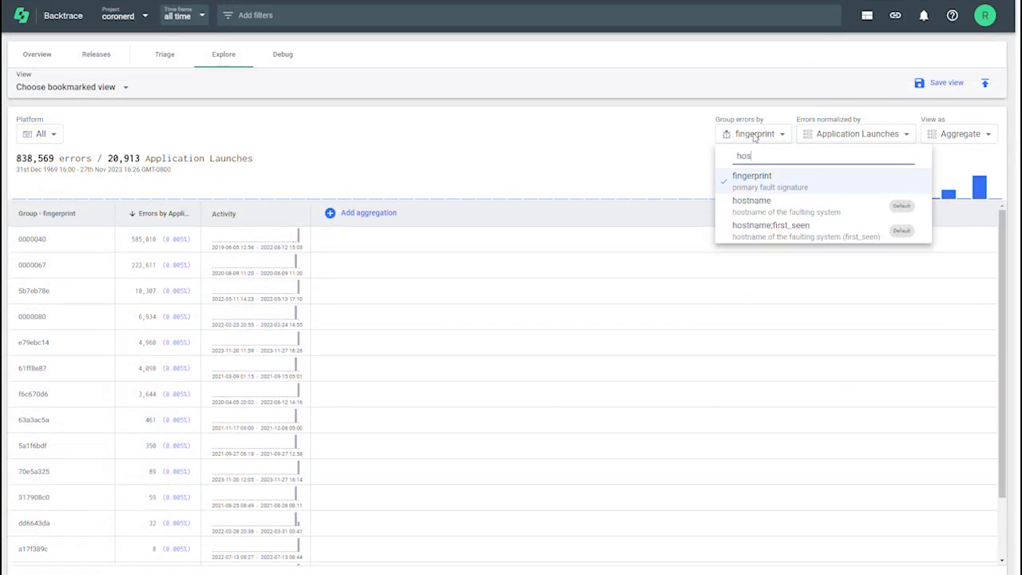
left_click(751, 200)
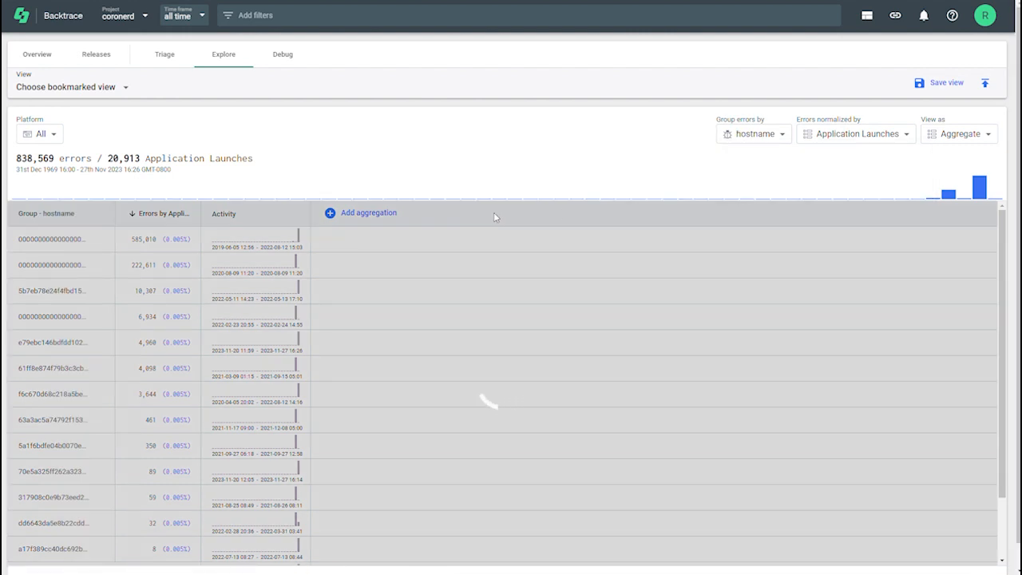
Add an aggregation of the fingerprint attribute with the unique operation.
left_click(381, 220)
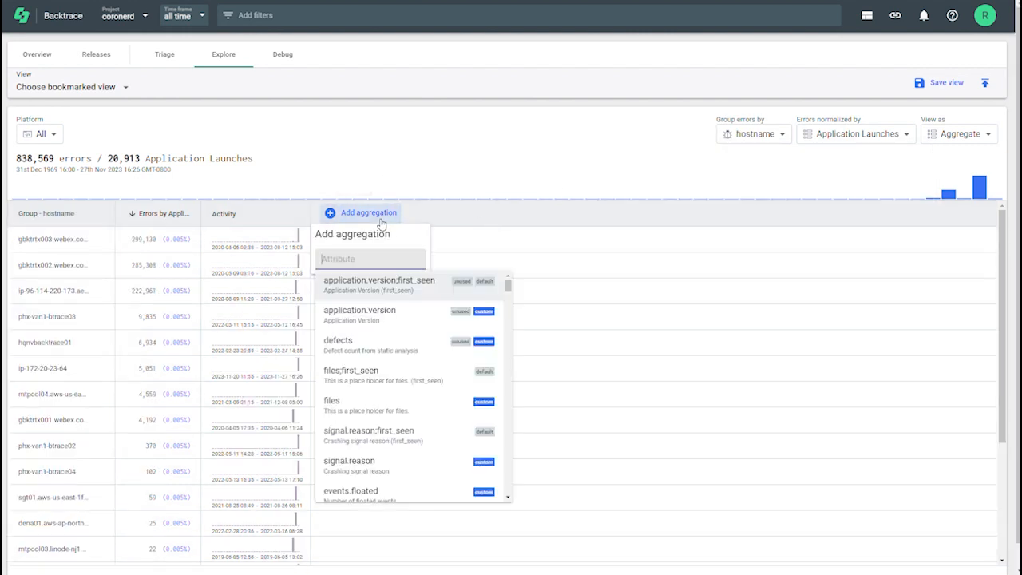
type("finger")
key("Return")
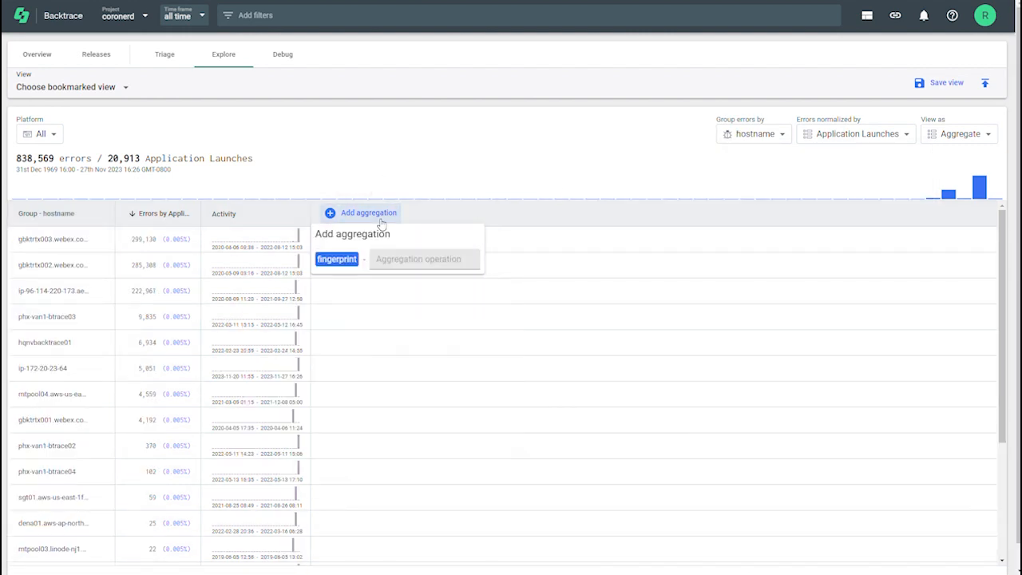
type("un")
key("Return")
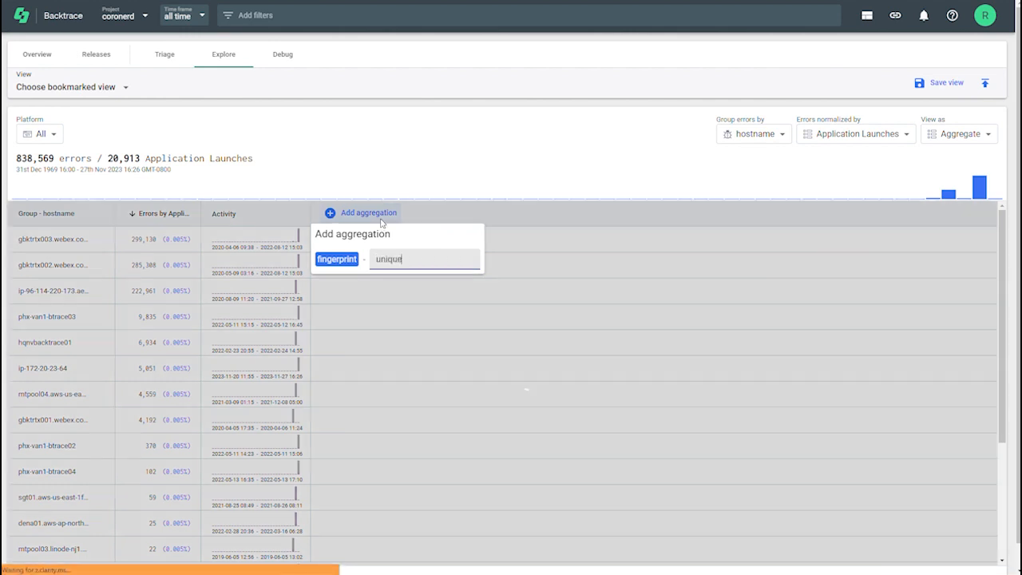
Add an aggregation of the callstack attribute with the distribution operation.
left_click(463, 215)
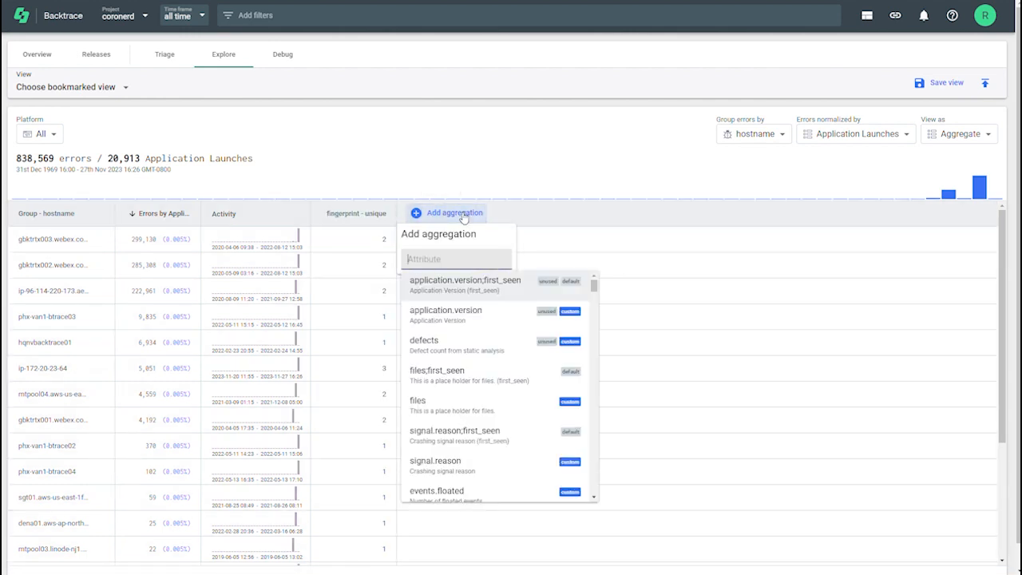
type("call")
key("Return")
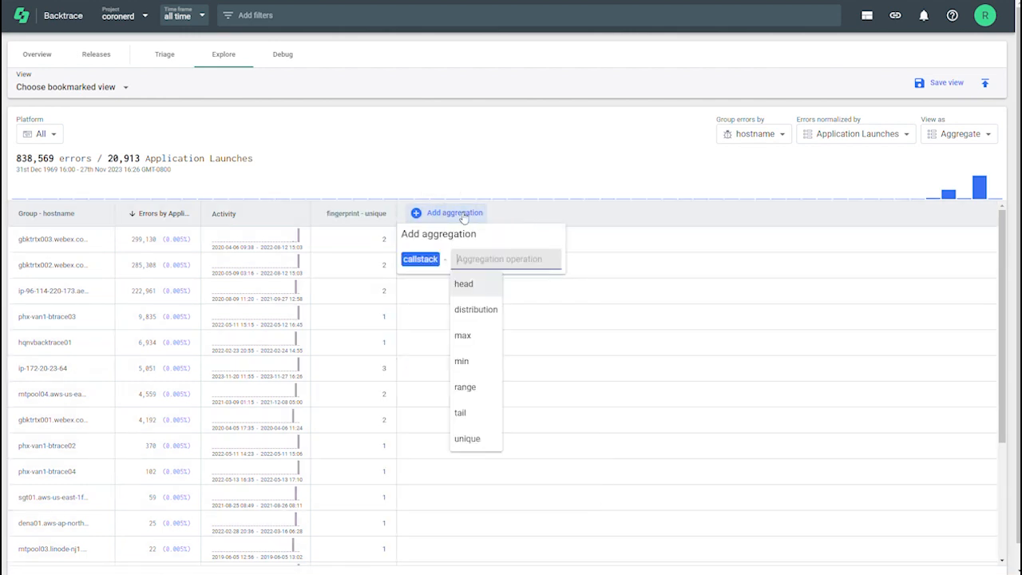
type("di")
key("Return")
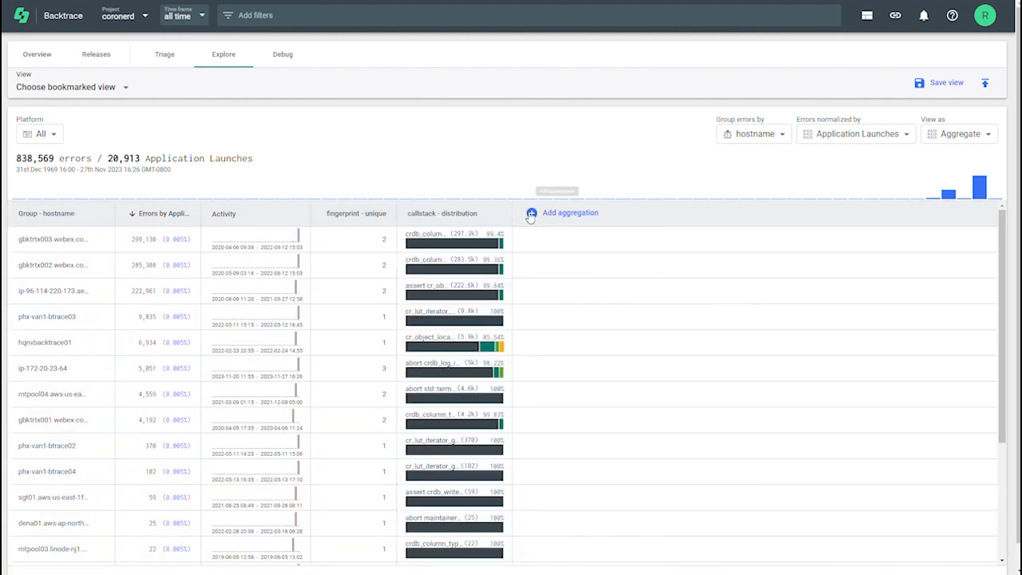
Add an aggregation of the version attribute with the distribution operation.
left_click(549, 215)
type("vers")
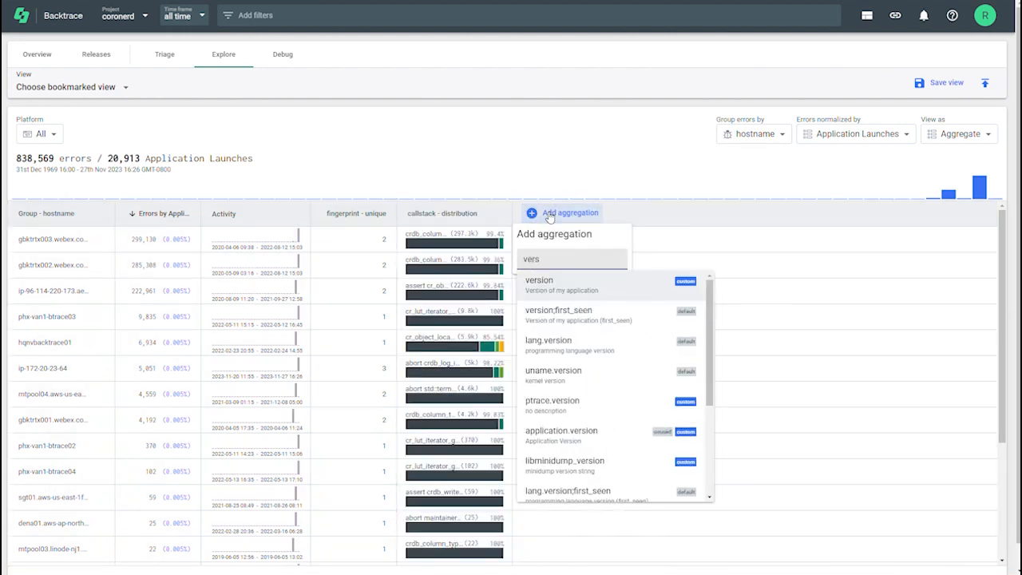
key("Return")
type("distr")
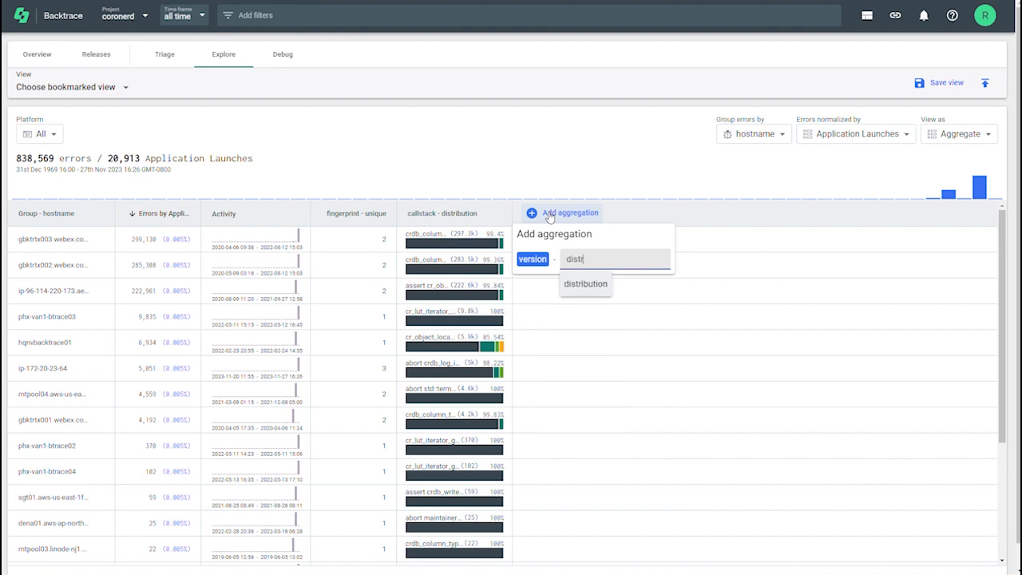
key("Return")
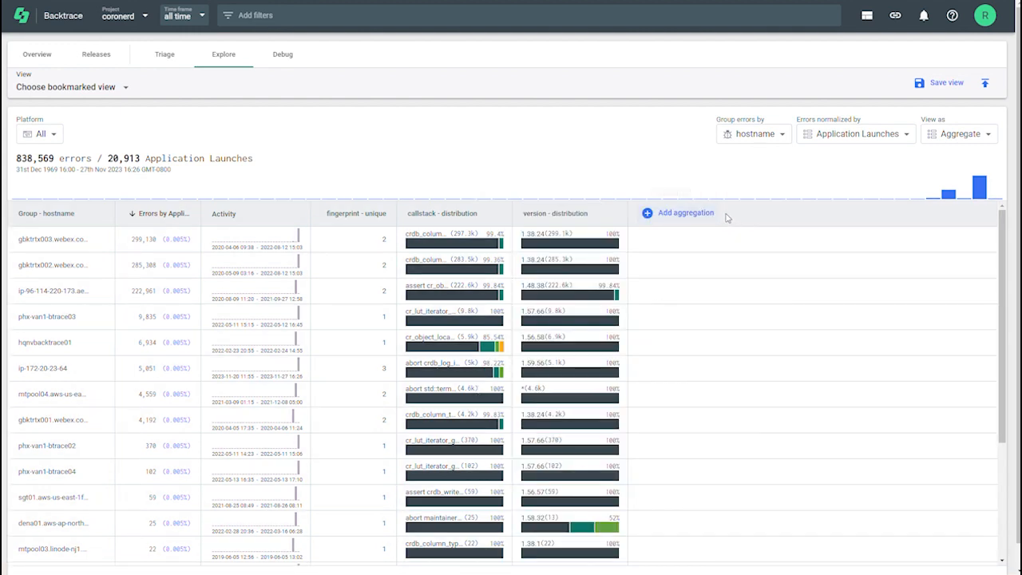
Add an aggregation of the timestamp attribute with the max operation.
left_click(700, 214)
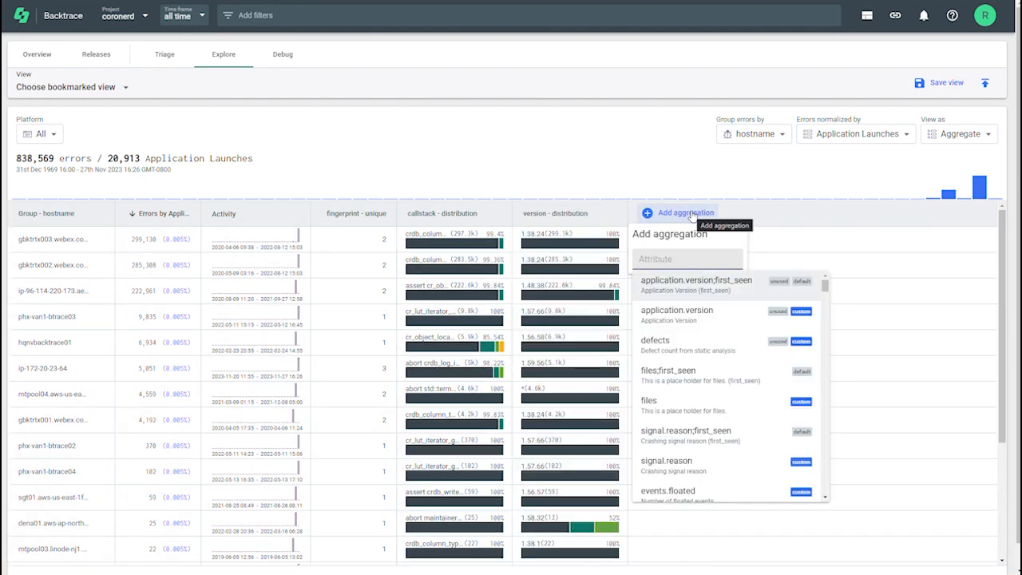
type("time")
key("Return")
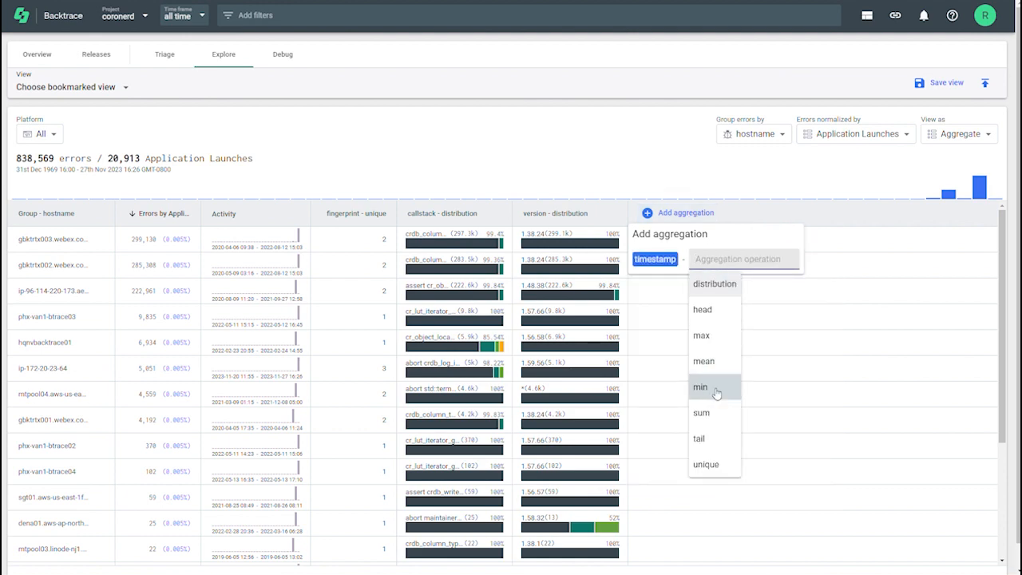
left_click(706, 337)
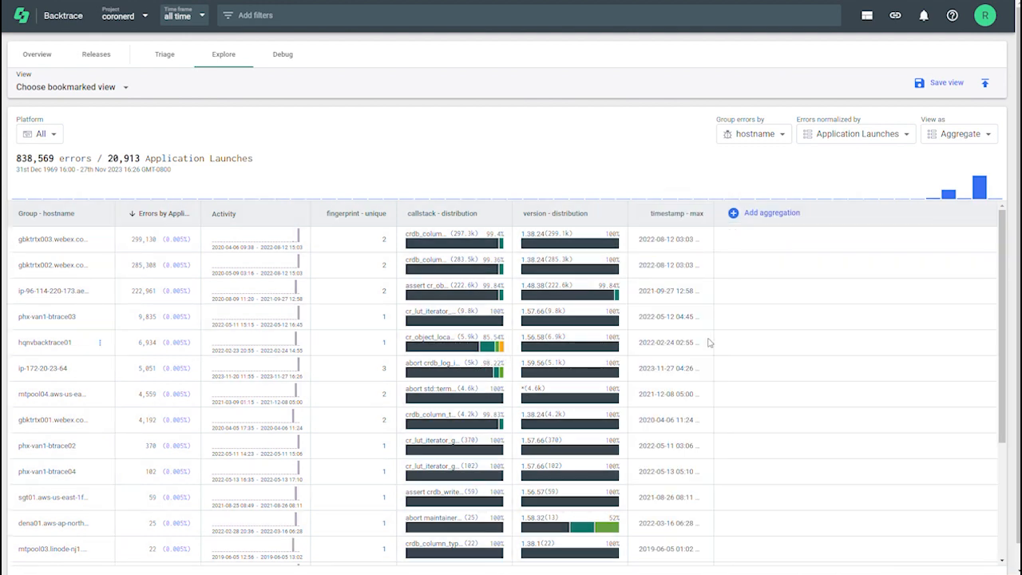
Sort the hosts by maximum timestamp in descending order and filter the errors to hostname ip-172-20-23-64.
left_click(673, 214)
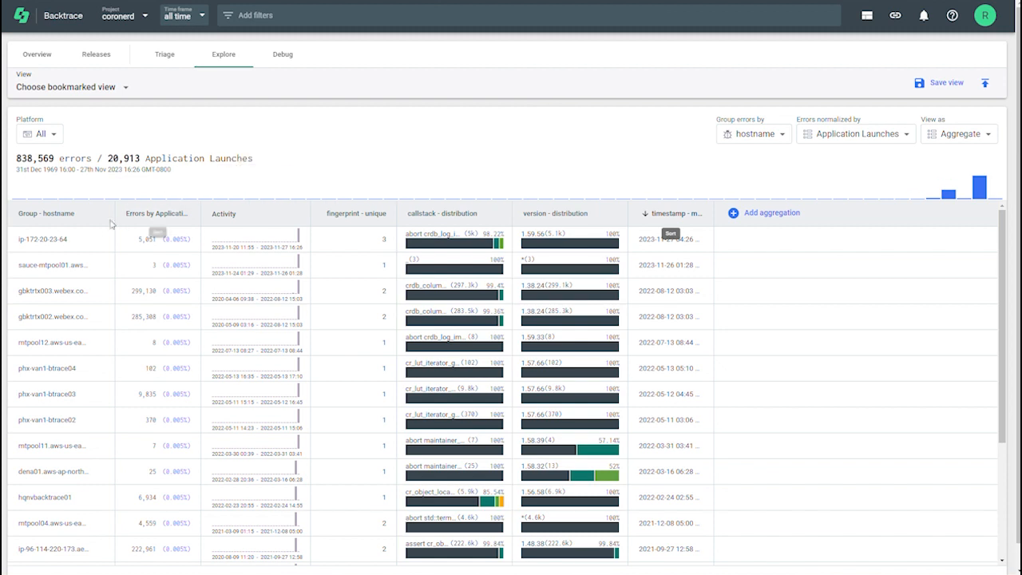
left_click(63, 243)
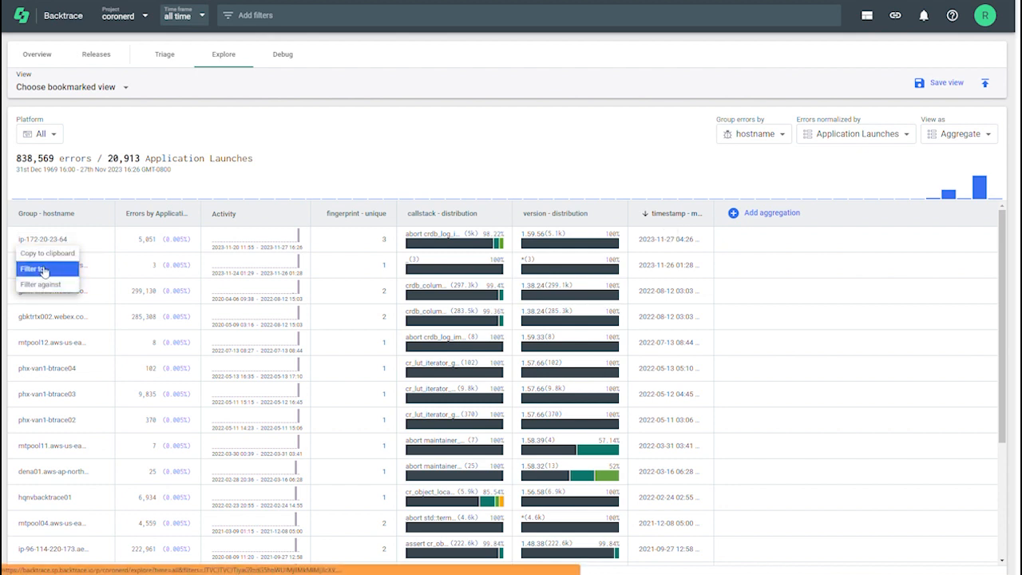
left_click(43, 272)
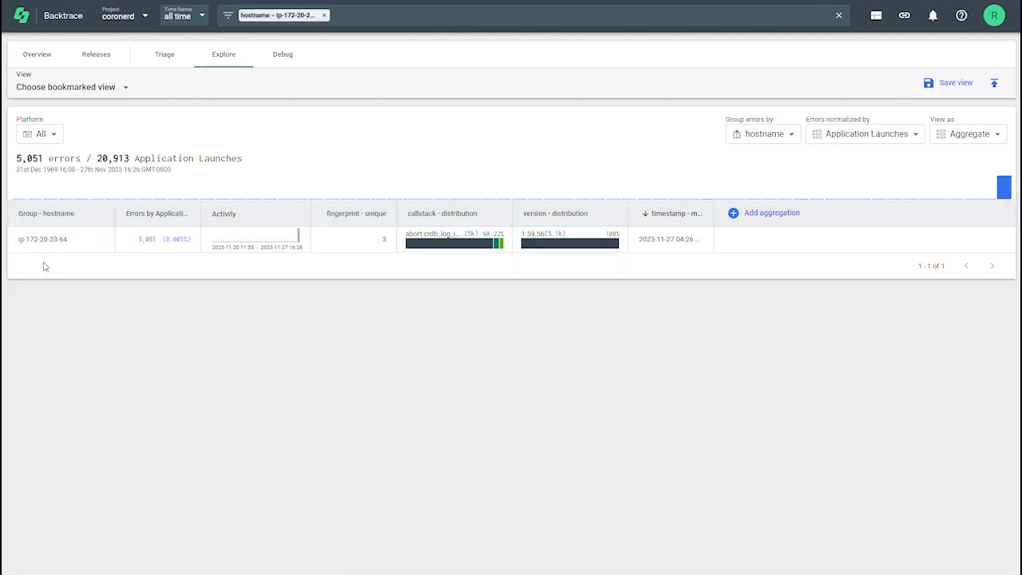
View the filtered host's errors in Triage and return to Explore.
left_click(159, 56)
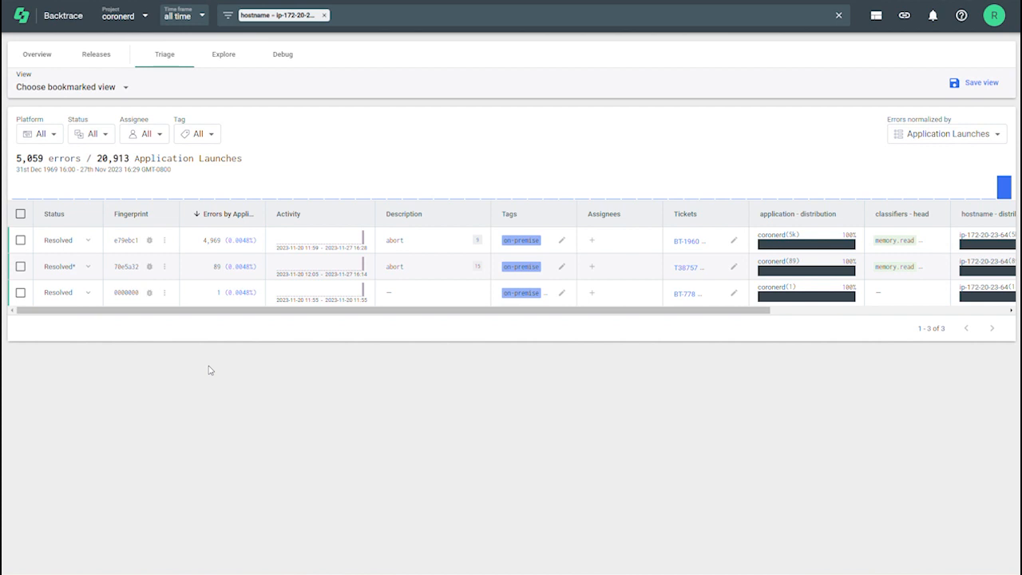
left_click(224, 56)
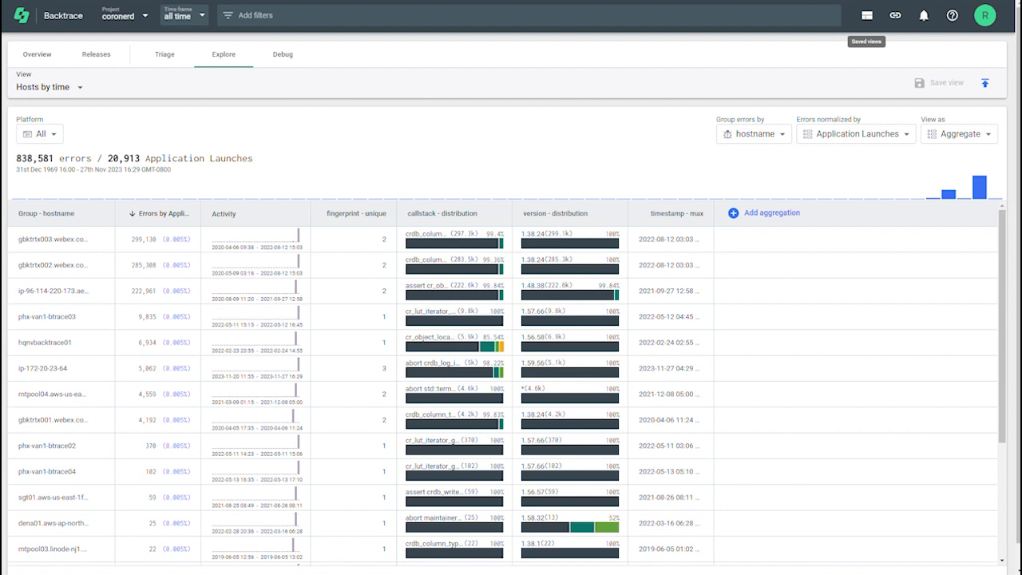
Use the query builder to add a filter for Length of Process (process.age) less-than 300.
left_click(244, 16)
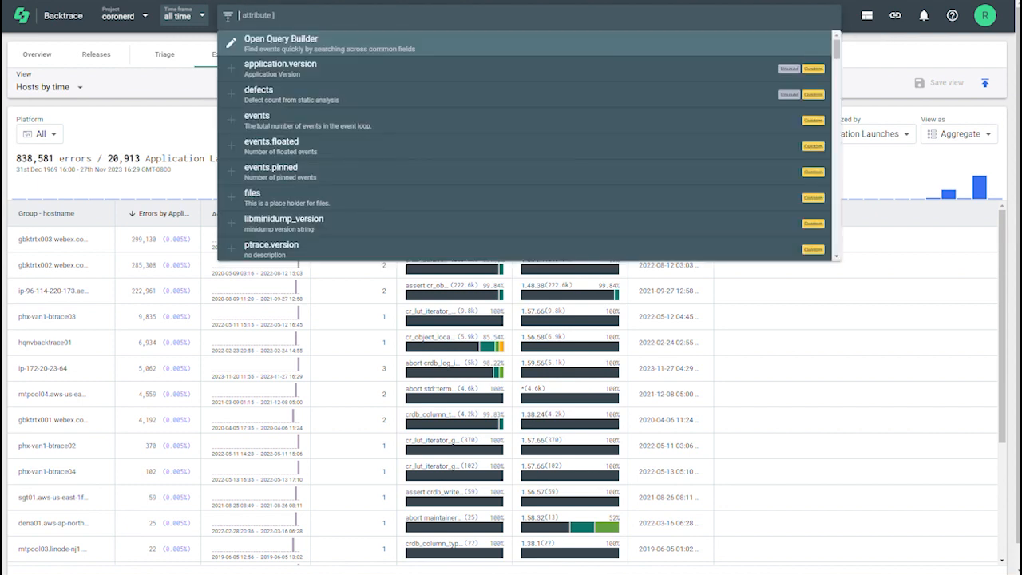
left_click(243, 45)
left_click(568, 56)
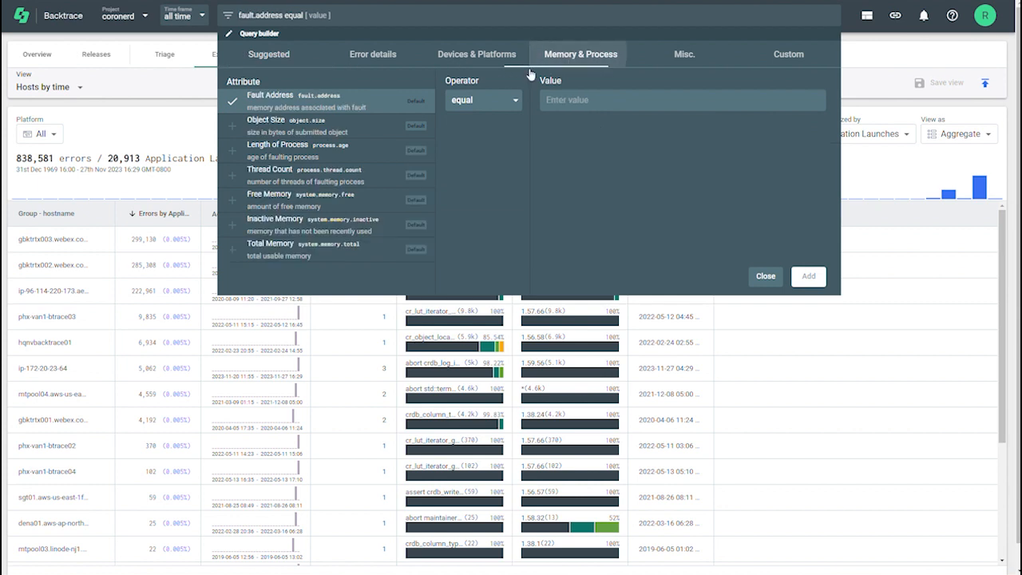
left_click(281, 152)
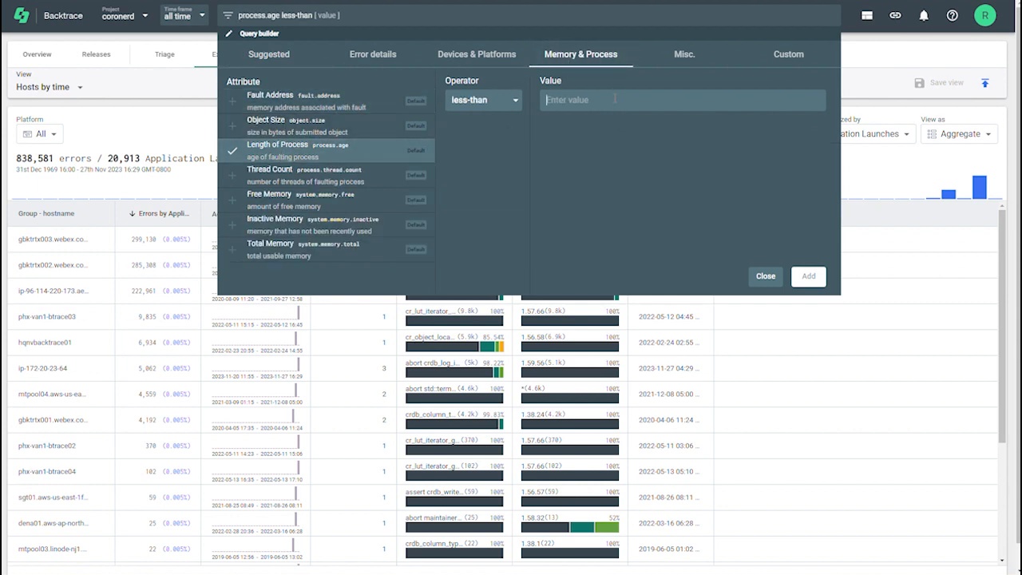
type("300")
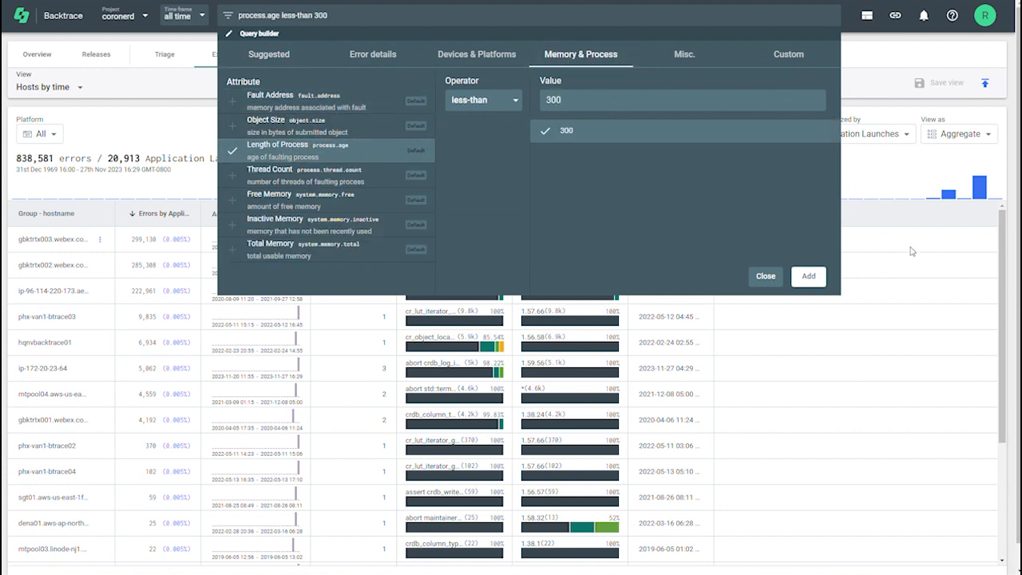
left_click(807, 277)
left_click(763, 276)
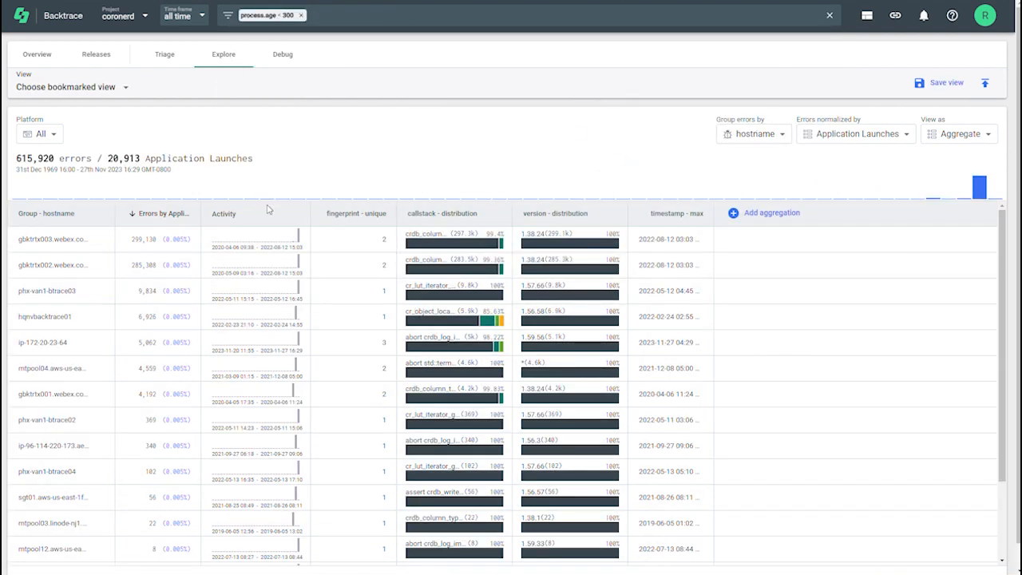
left_click(176, 19)
left_click(192, 98)
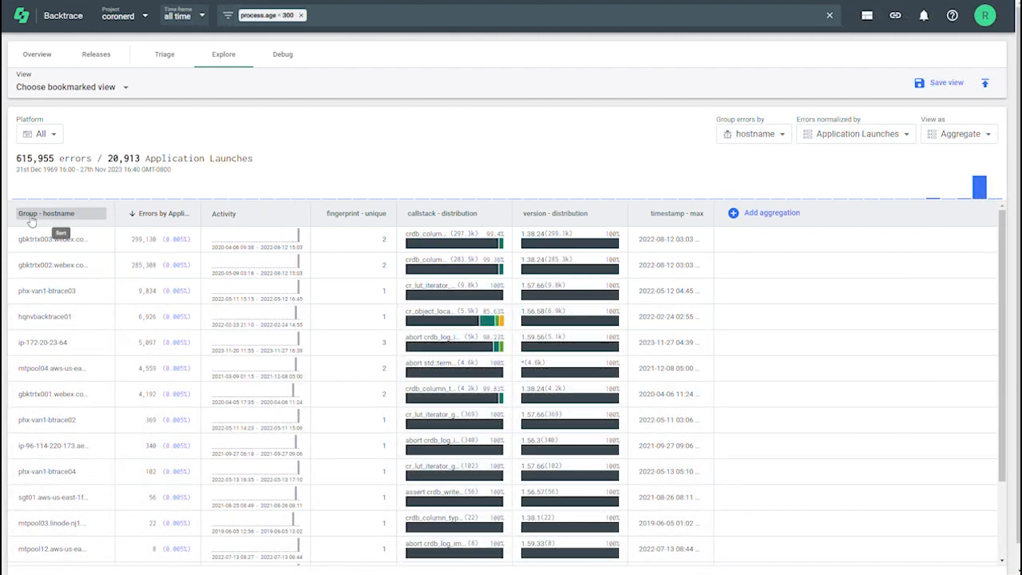
Group the filtered errors by the application attribute instead of hostname.
left_click(750, 135)
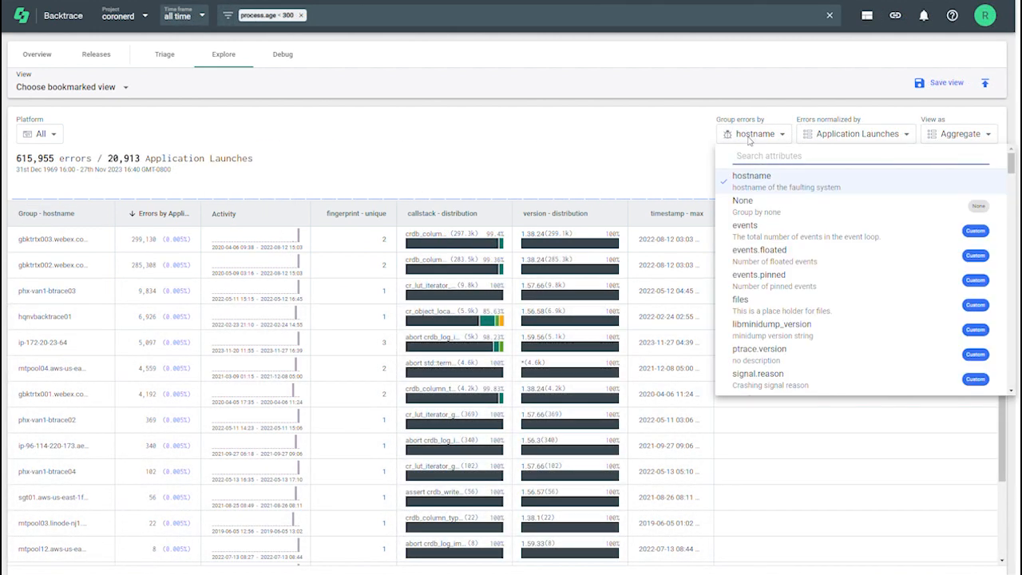
type("appl")
left_click(749, 211)
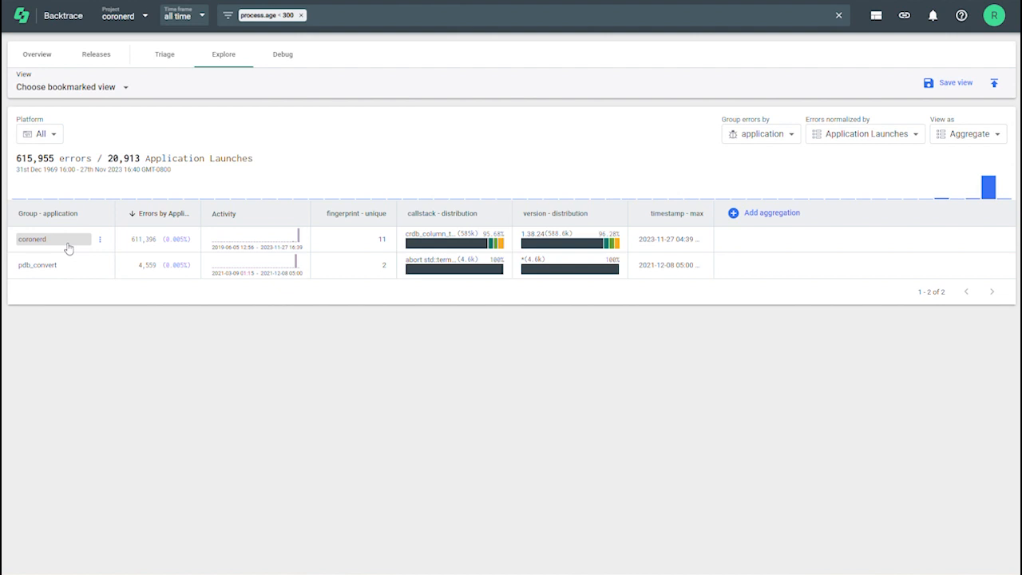
Look over the project's list of saved views and close it.
left_click(874, 17)
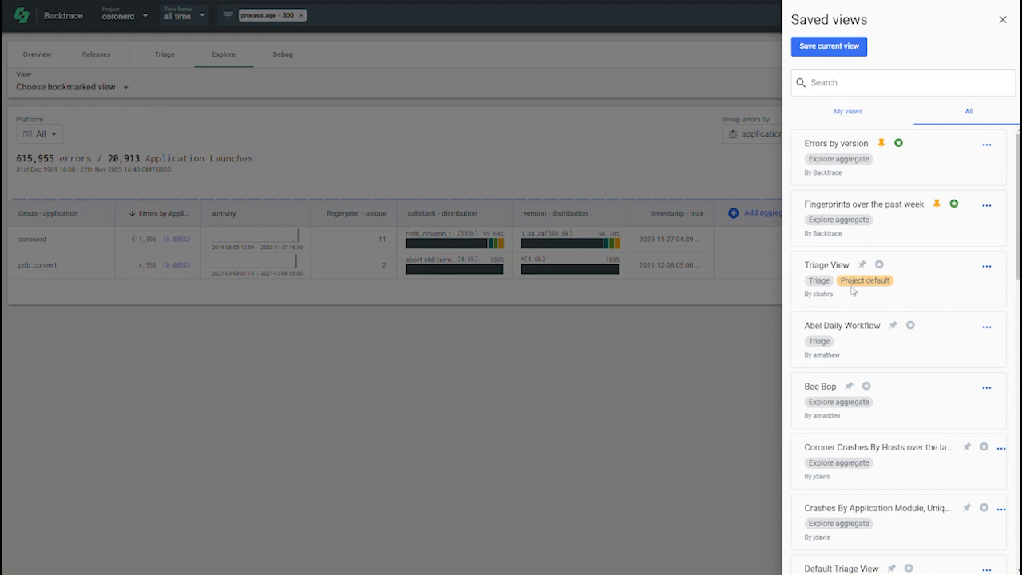
left_click(1003, 19)
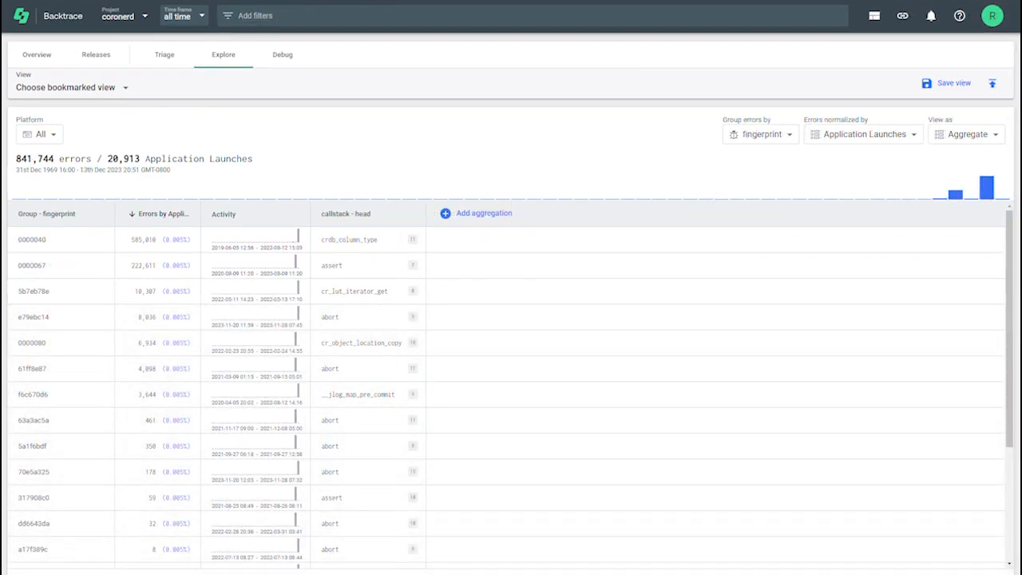
Show the errors as a Flame Graph and turn off its weighted setting.
left_click(973, 137)
left_click(966, 208)
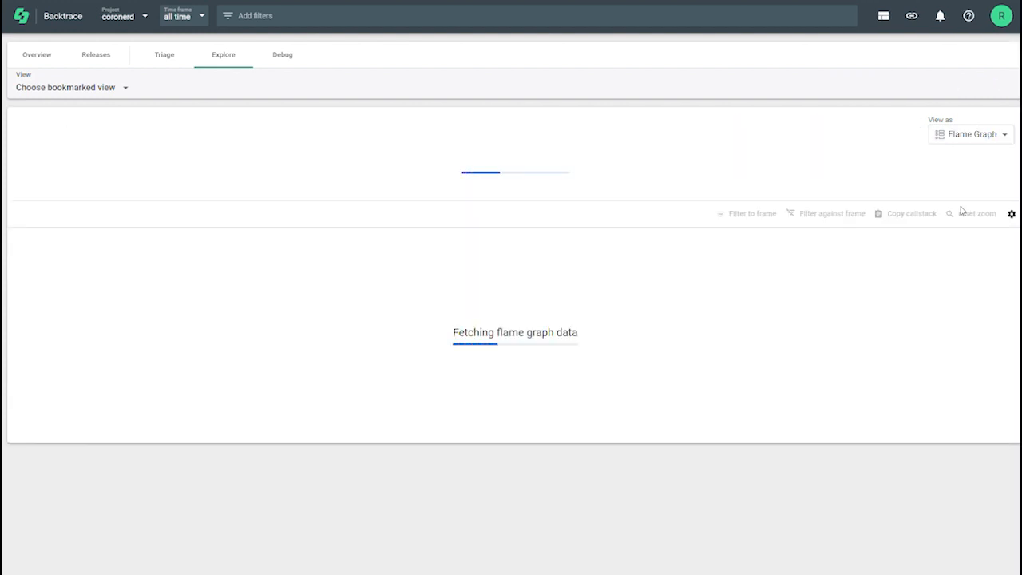
left_click(1003, 214)
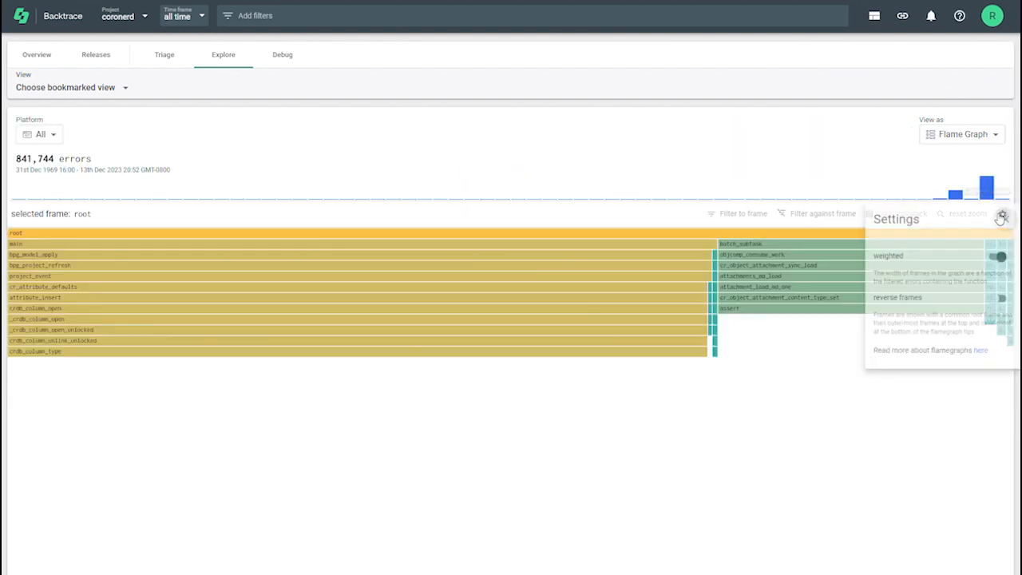
left_click(994, 260)
left_click(491, 495)
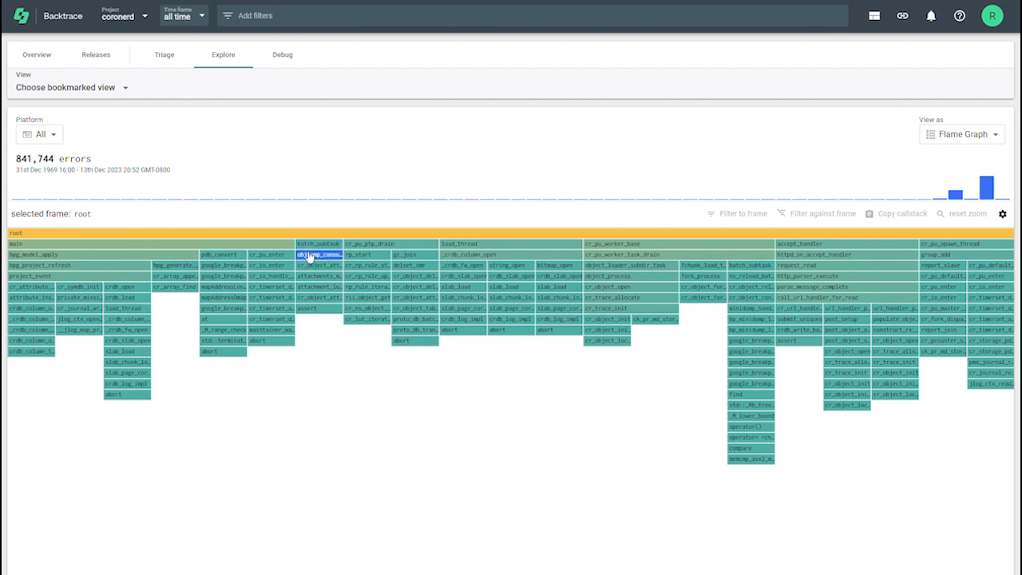
Inspect the error details of flame graph frames, zooming in on the _crdb_column_open frame under load_thread, and reset the zoom.
mouse_move(309, 258)
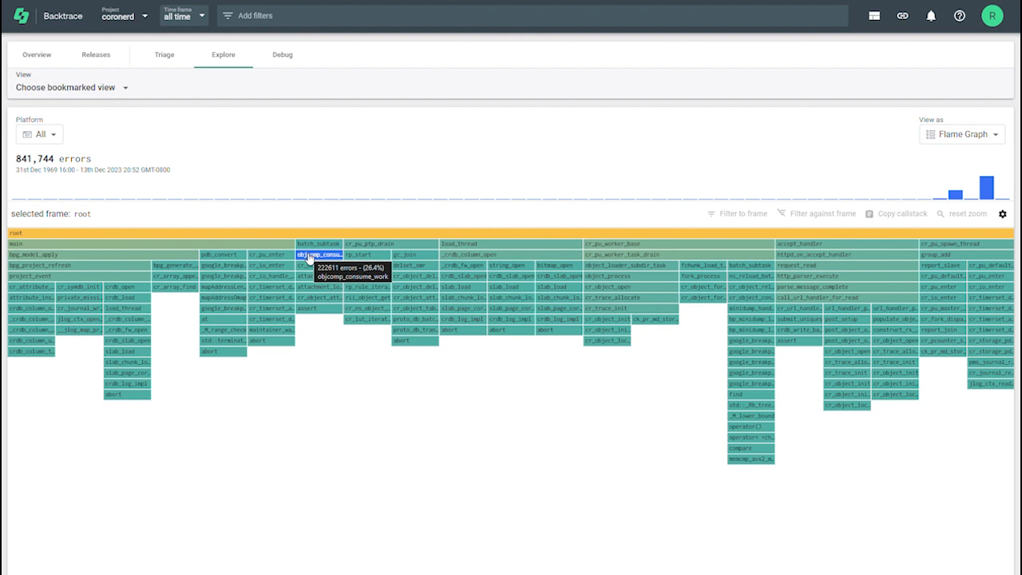
left_click(468, 255)
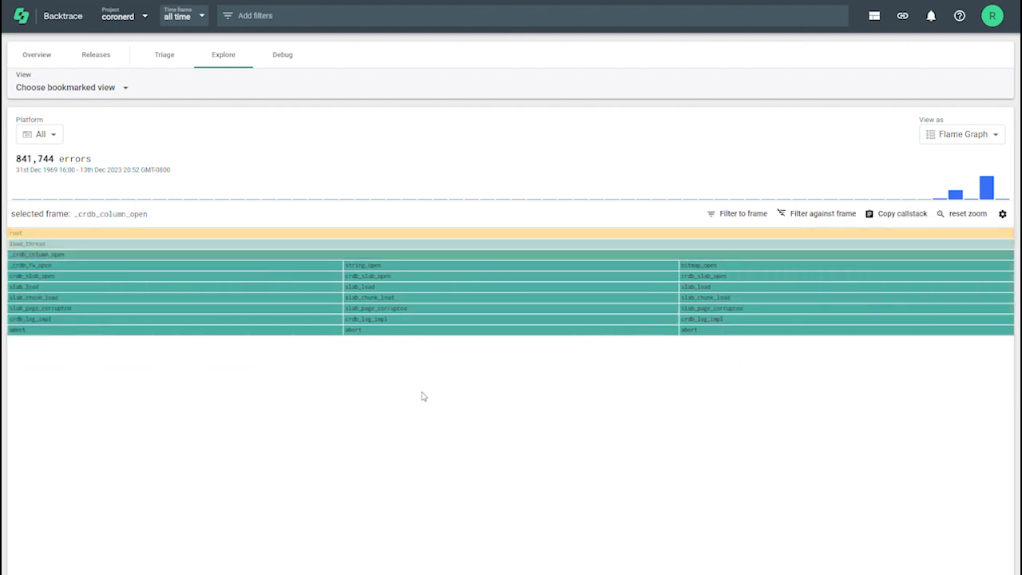
mouse_move(389, 268)
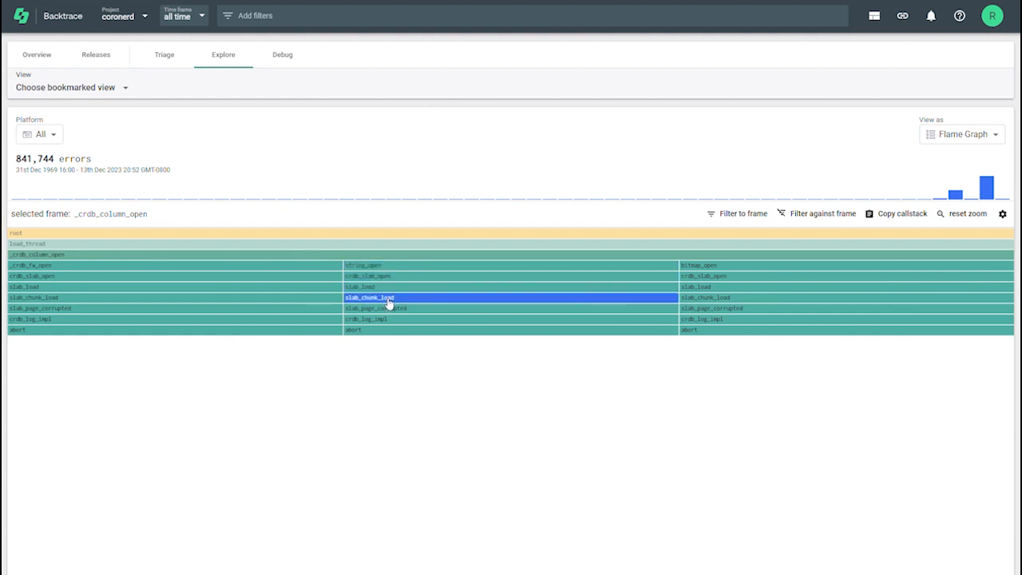
mouse_move(389, 299)
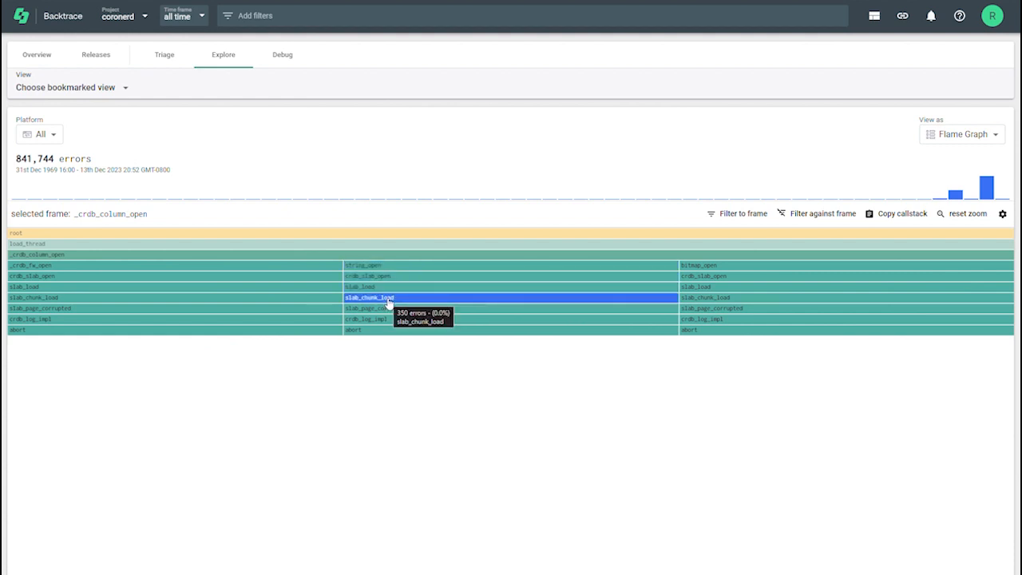
left_click(969, 214)
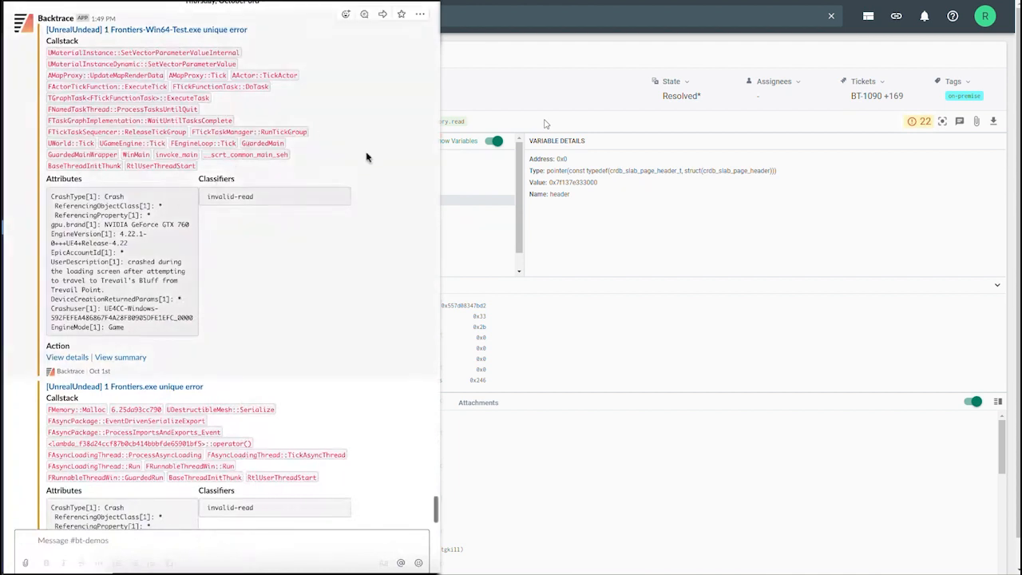
Review the callstacks, attributes and classifiers in the Backtrace notifications for UnrealUndead errors in the #bt-demos channel.
scroll(365, 160, "down", 1)
scroll(366, 161, "up", 1)
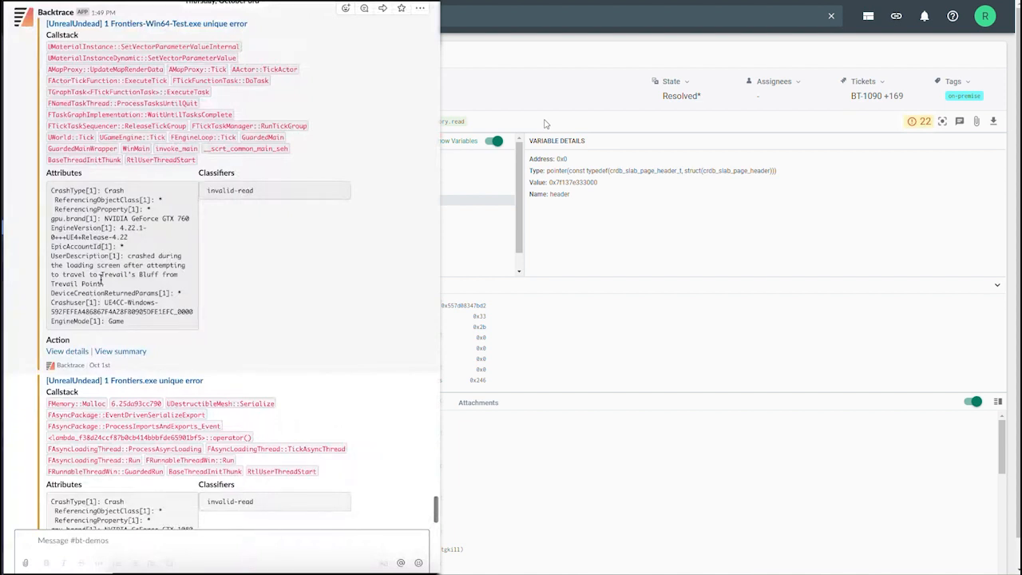
scroll(175, 325, "down", 4)
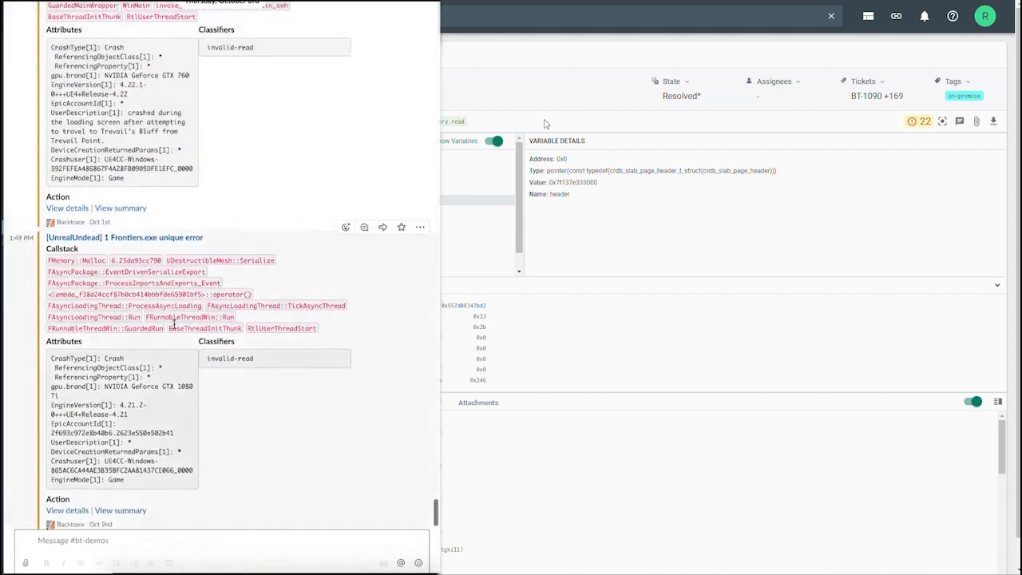